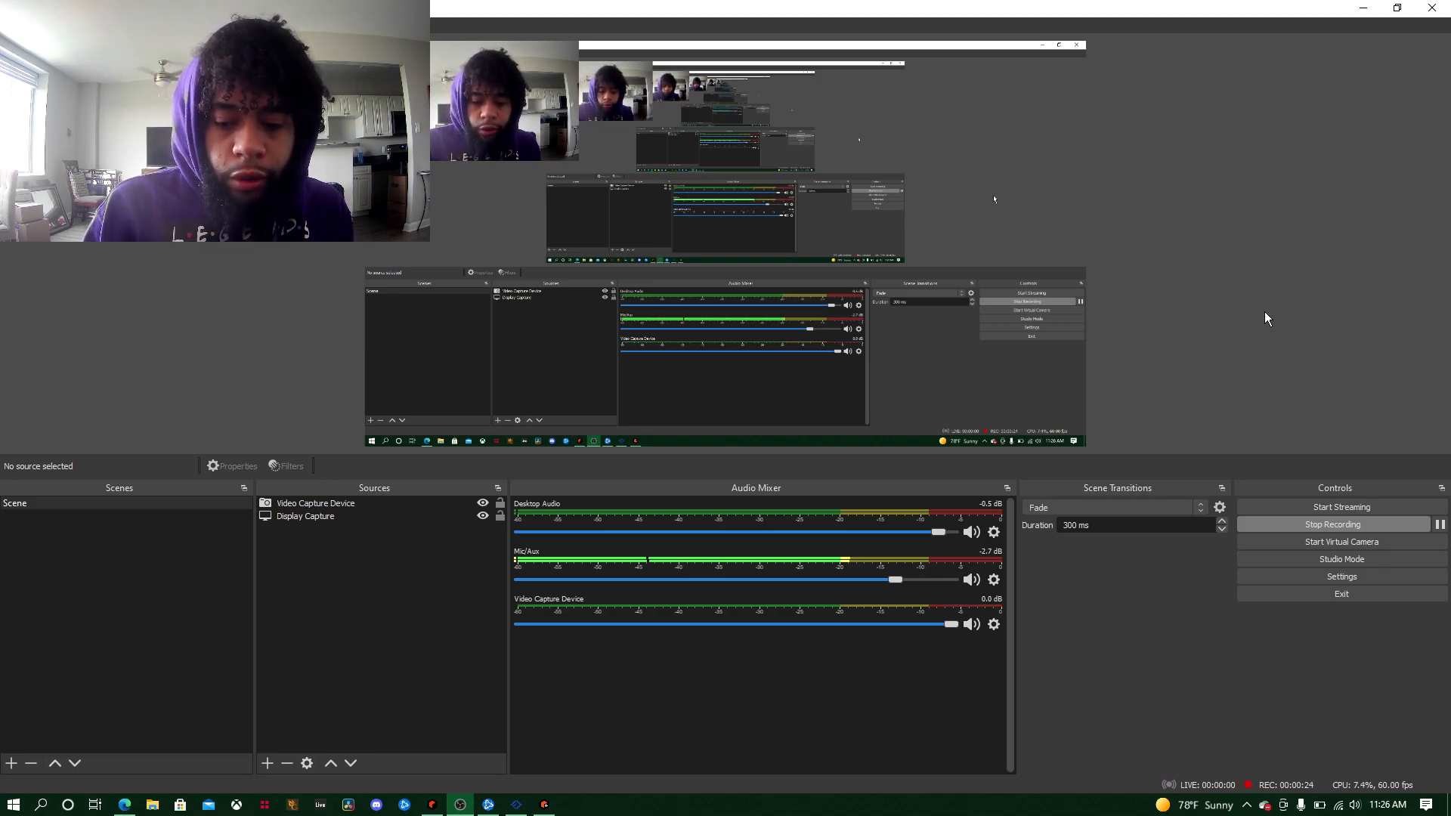
Step: Switch to Reason and look over the song's rack, mixer and sequencer tracks in turn
{"action": "left_click", "coordinate": [1363, 8]}
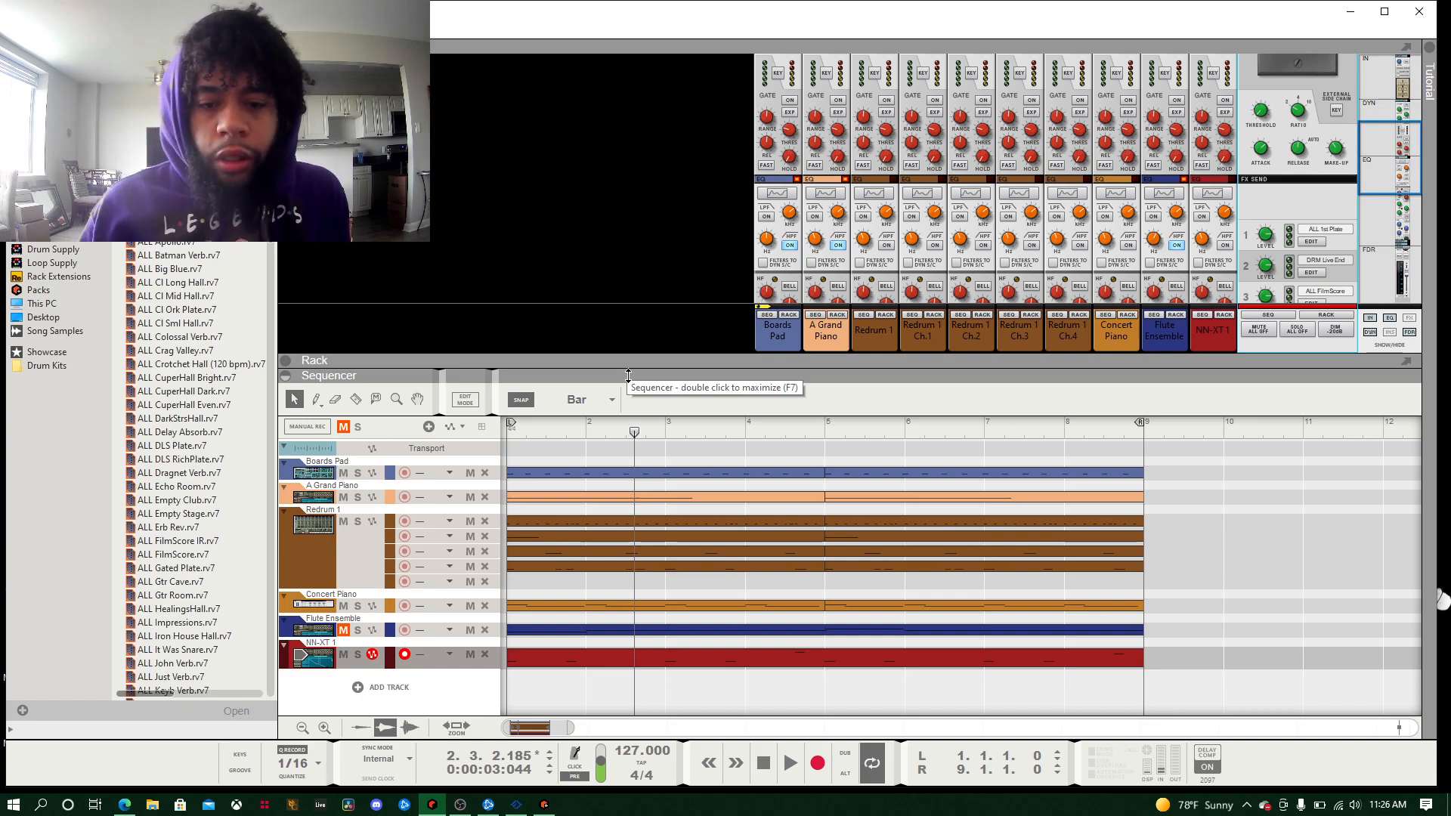
{"action": "left_click_drag", "start_coordinate": [629, 376], "coordinate": [669, 726]}
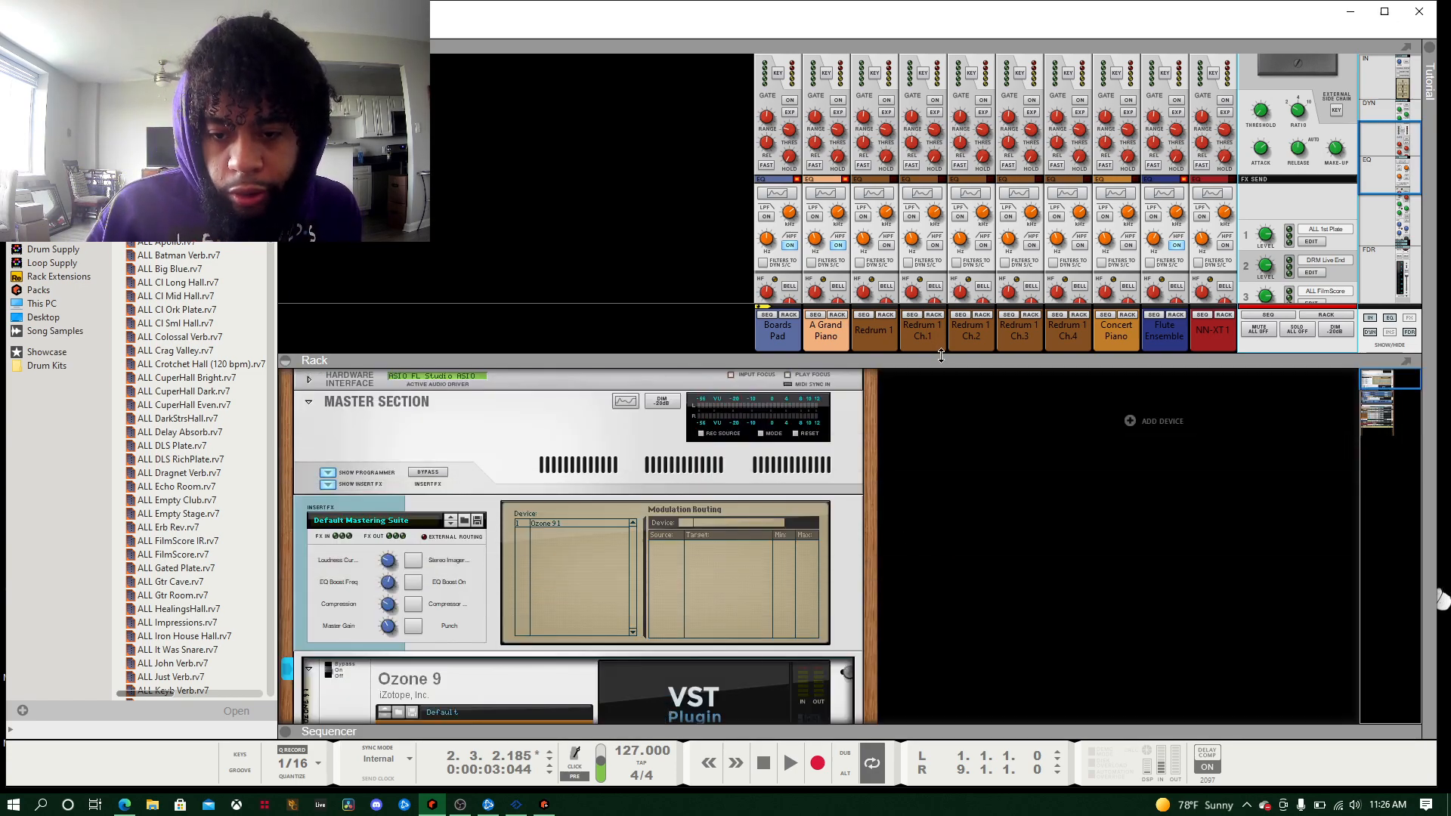
{"action": "left_click_drag", "start_coordinate": [941, 358], "coordinate": [942, 697]}
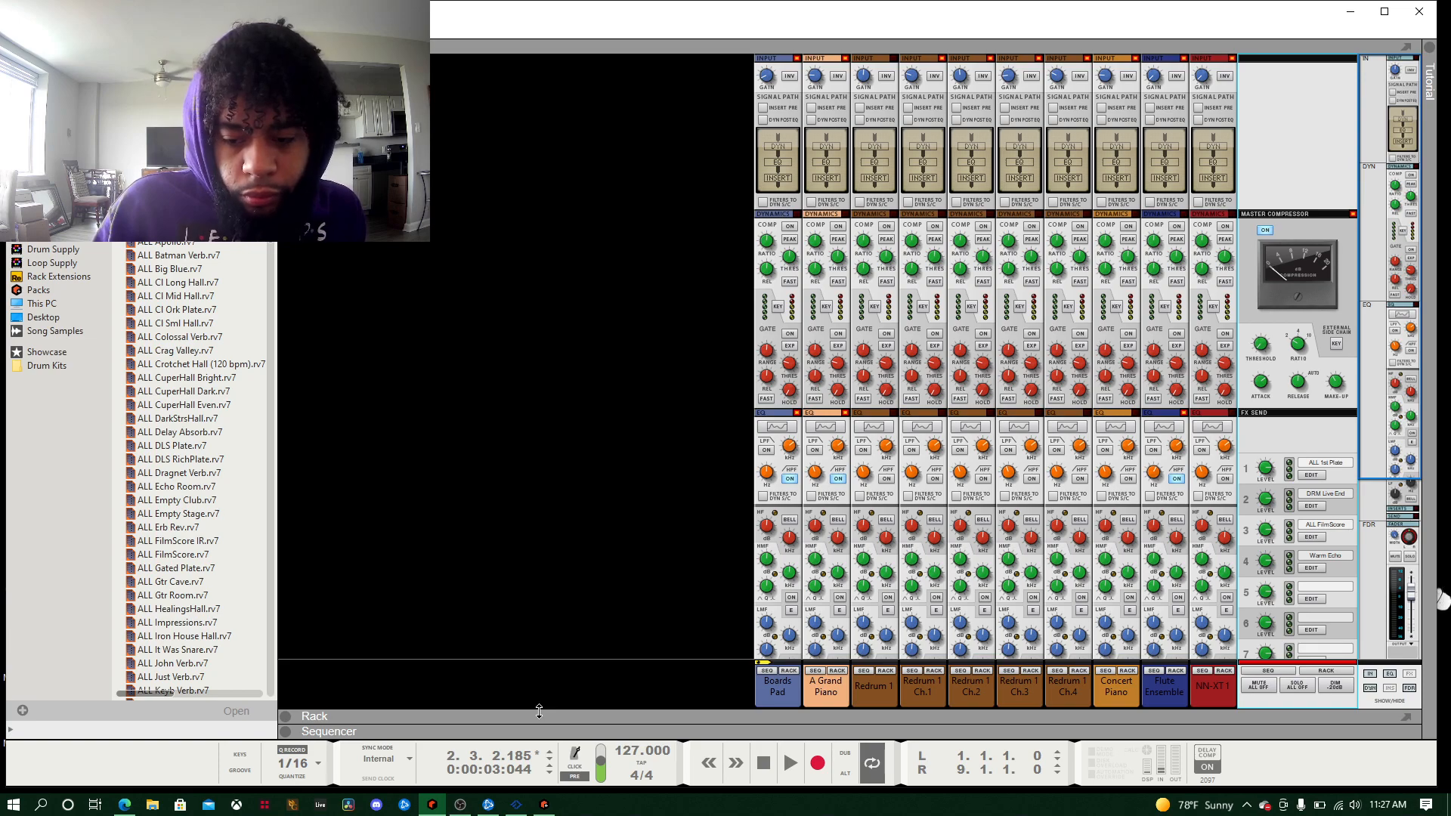
{"action": "left_click_drag", "start_coordinate": [539, 711], "coordinate": [443, 8]}
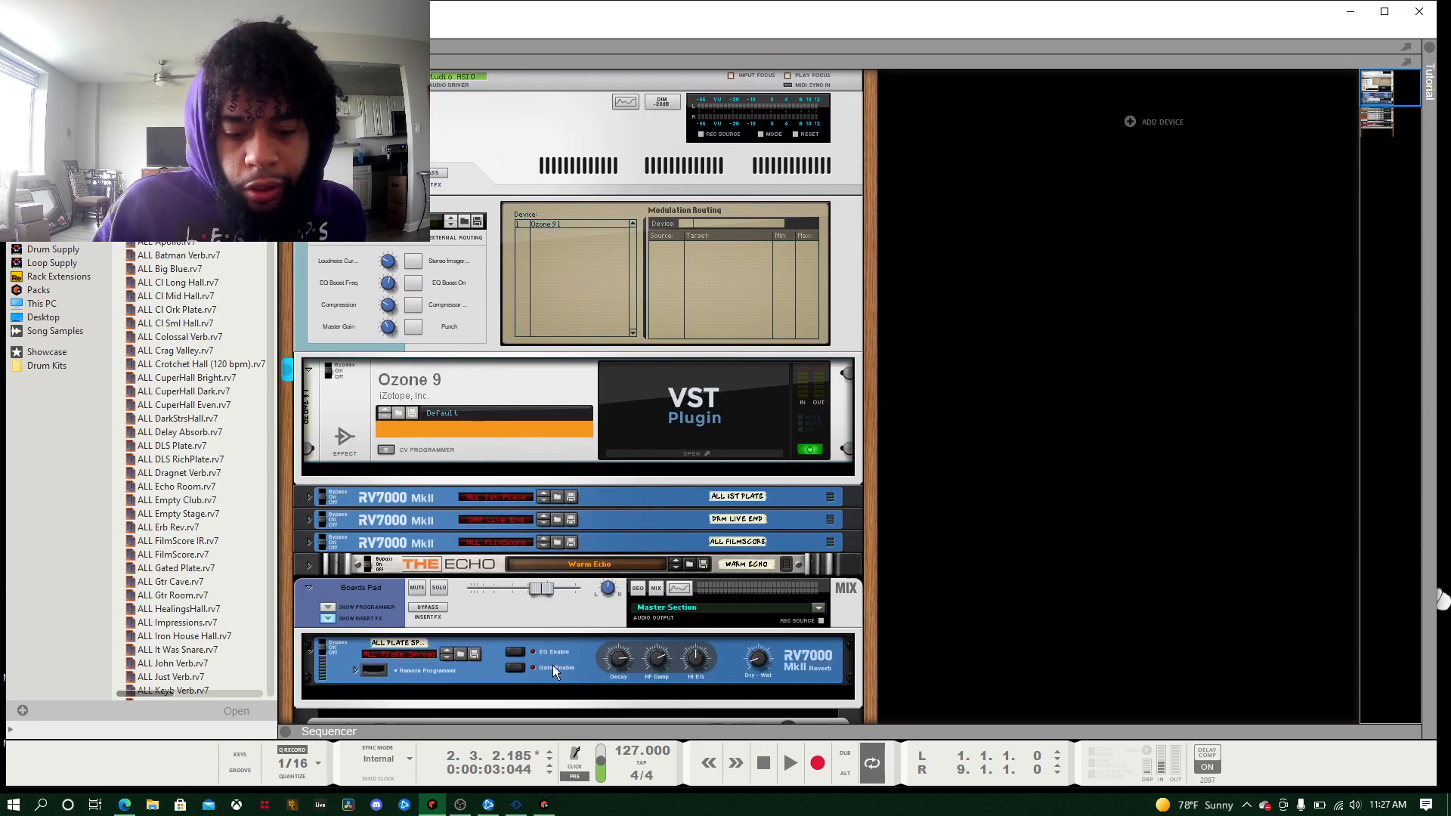
{"action": "left_click_drag", "start_coordinate": [749, 731], "coordinate": [653, 43]}
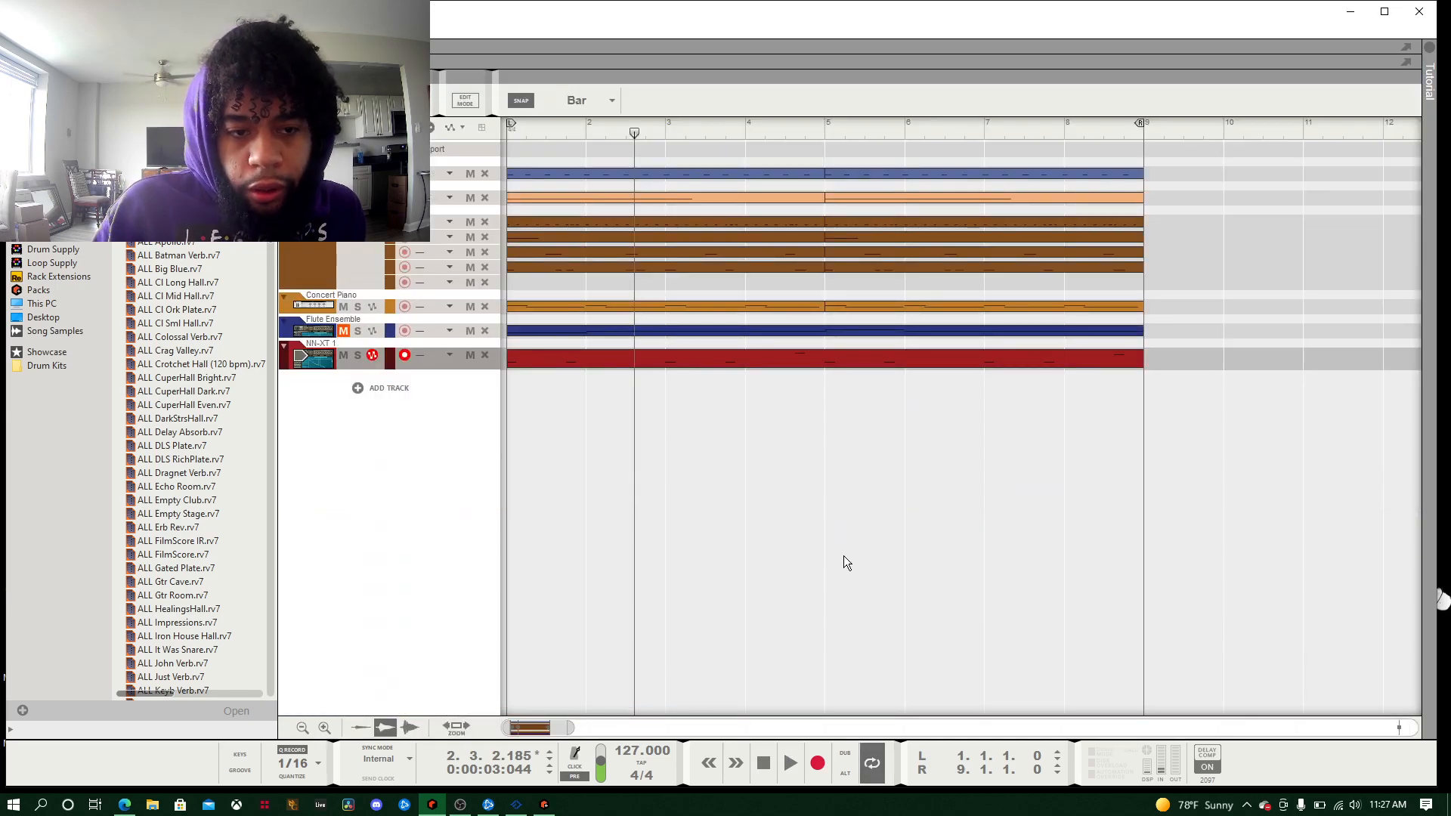
Step: Play the song and check the Master Section's levels in the rack and the mixer channels
{"action": "left_click", "coordinate": [765, 767]}
{"action": "left_click", "coordinate": [783, 766]}
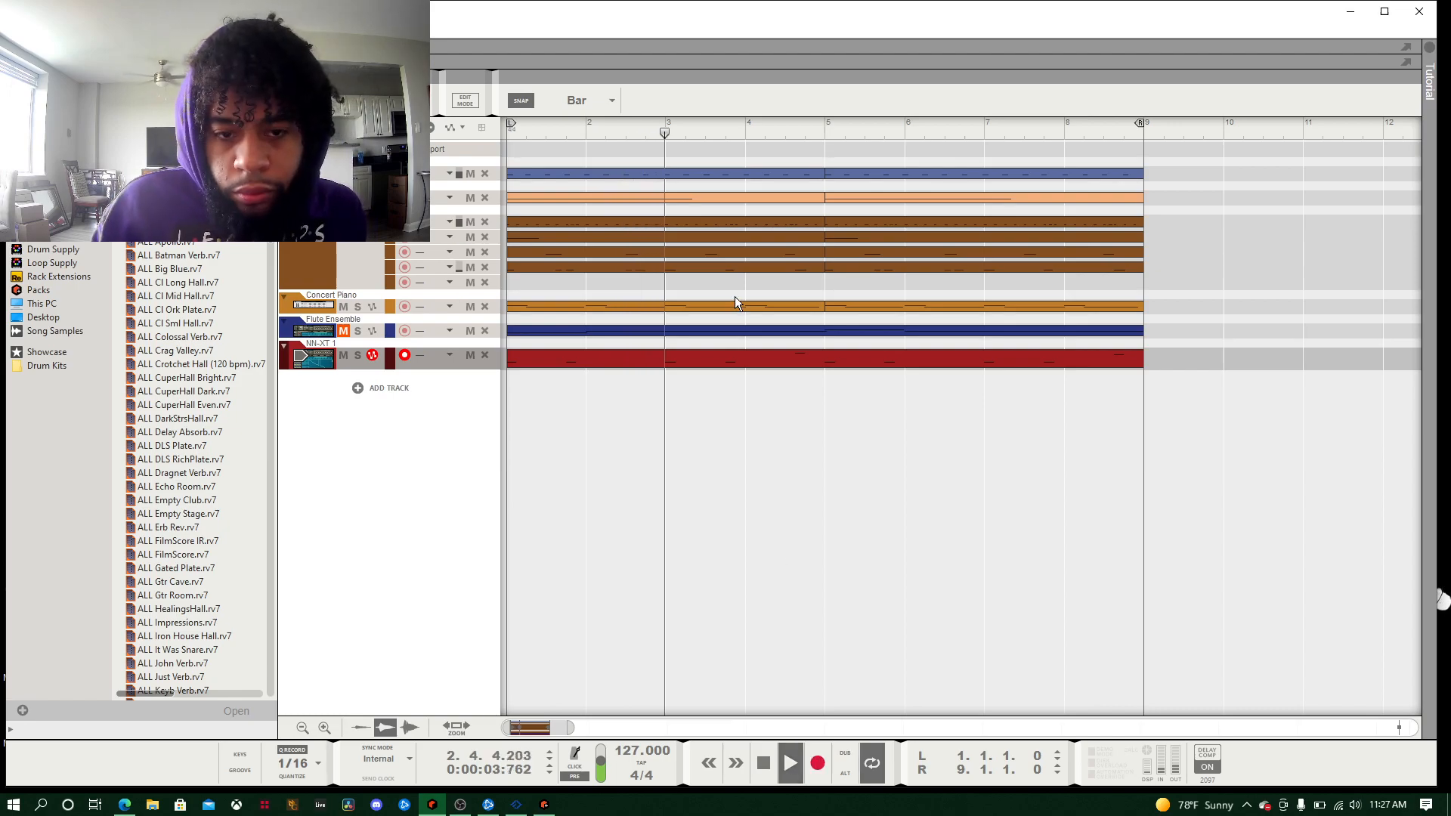
{"action": "left_click_drag", "start_coordinate": [675, 77], "coordinate": [702, 563]}
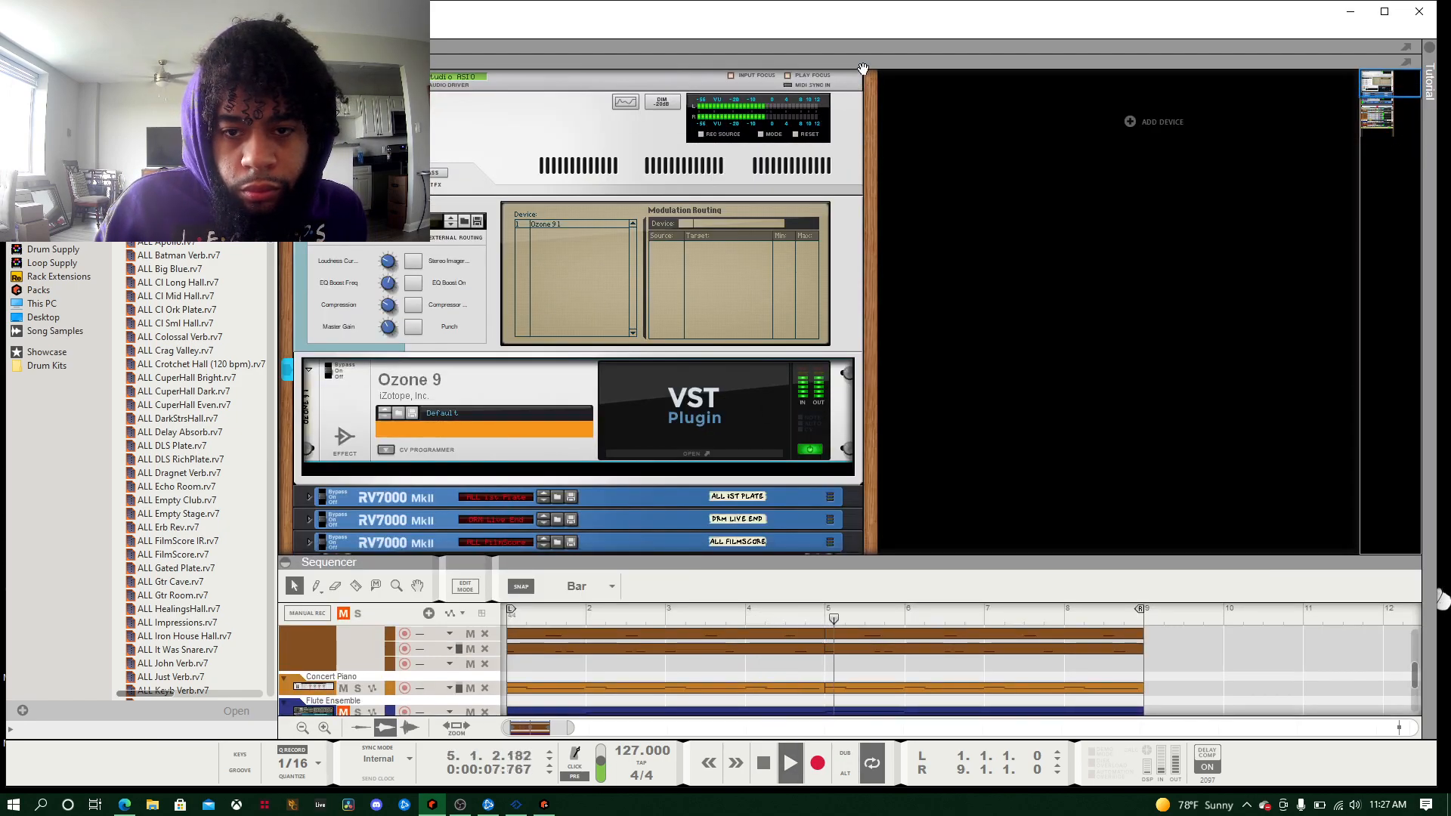
{"action": "left_click_drag", "start_coordinate": [878, 62], "coordinate": [921, 507]}
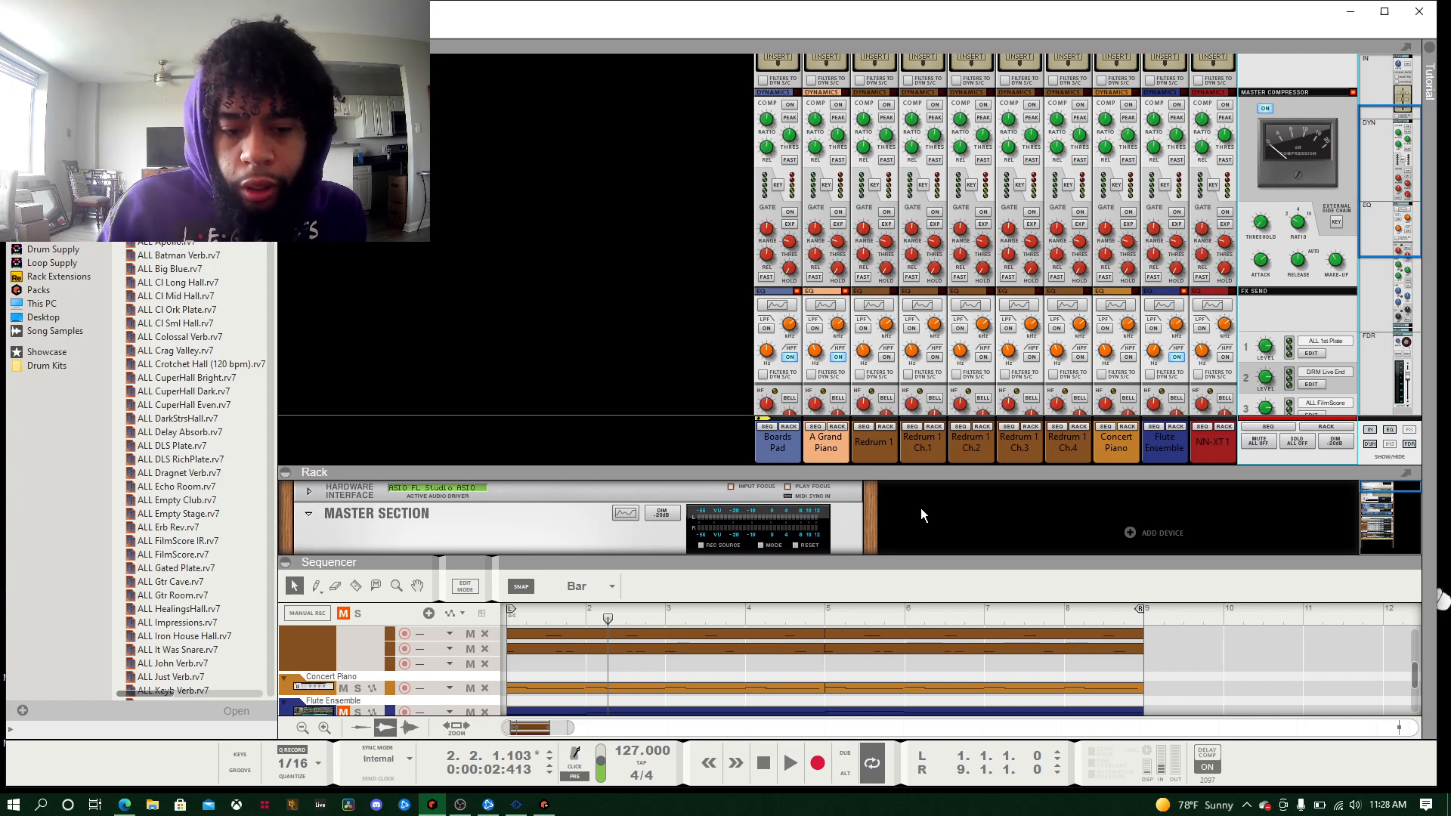
Step: Maximize the window, enlarge the rack over the mixer and sequencer, and flip it to its rear cabling side
{"action": "left_click_drag", "start_coordinate": [880, 465], "coordinate": [778, 25]}
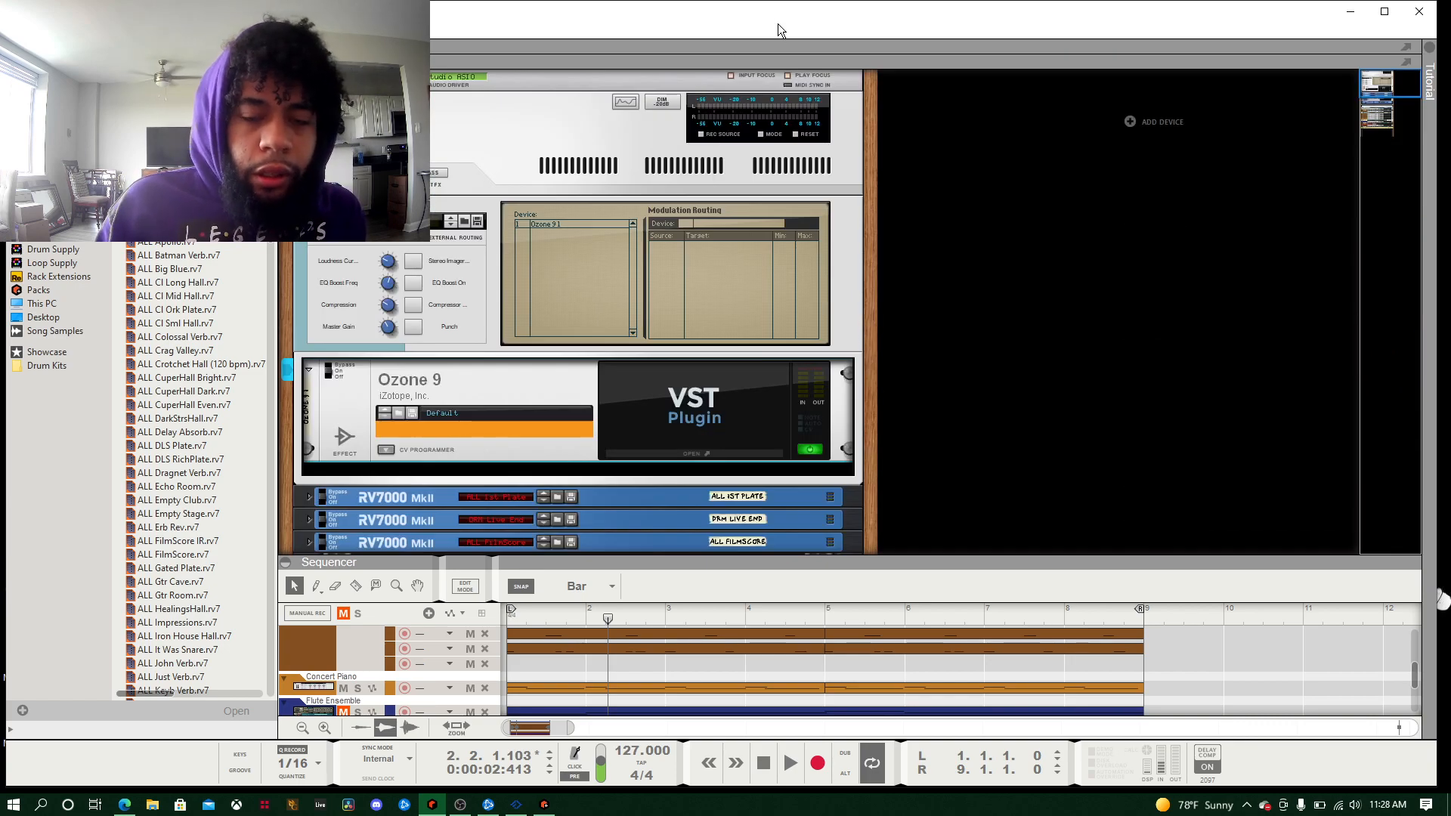
{"action": "double_click", "coordinate": [778, 24]}
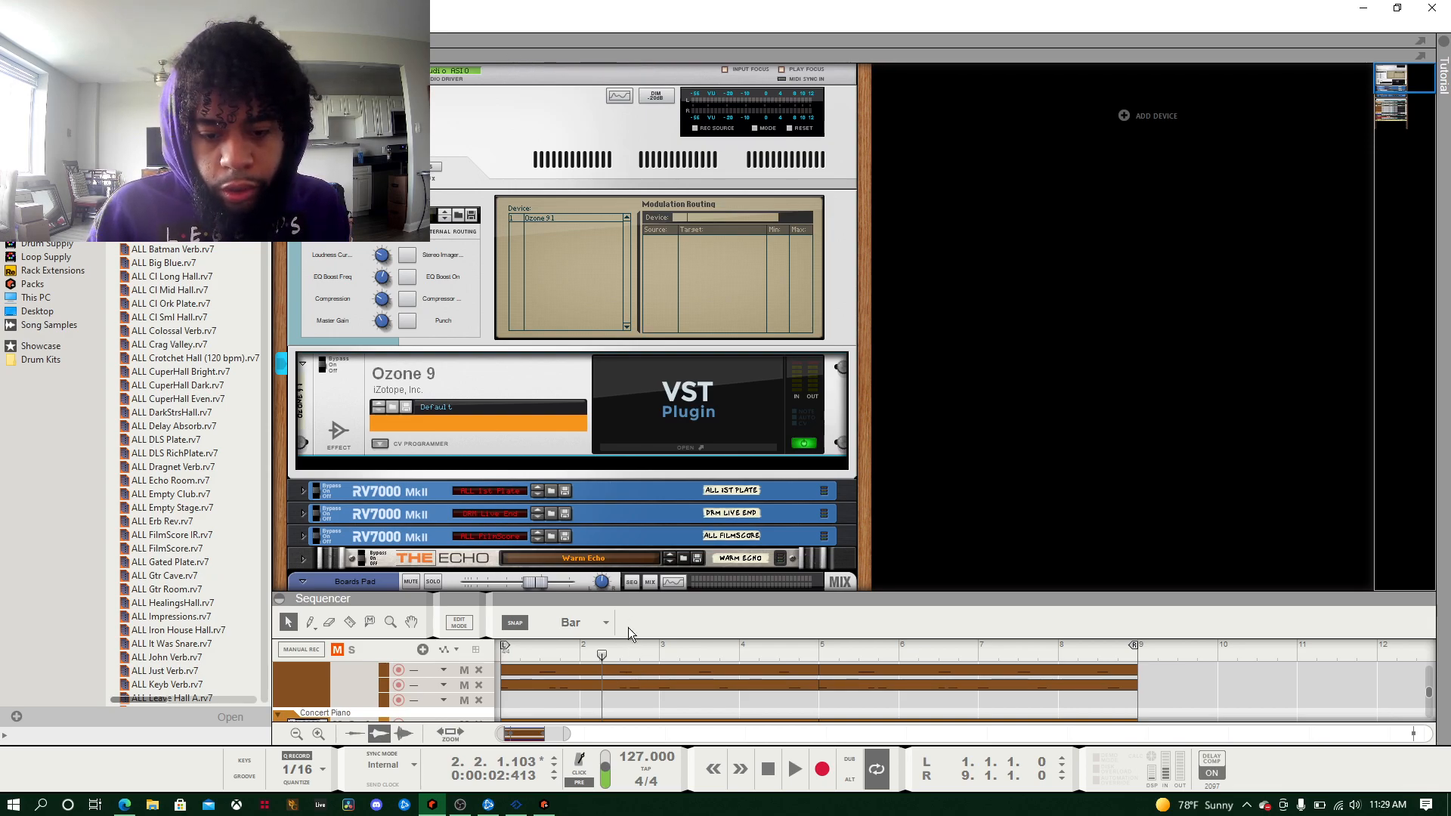
{"action": "left_click_drag", "start_coordinate": [627, 716], "coordinate": [627, 723]}
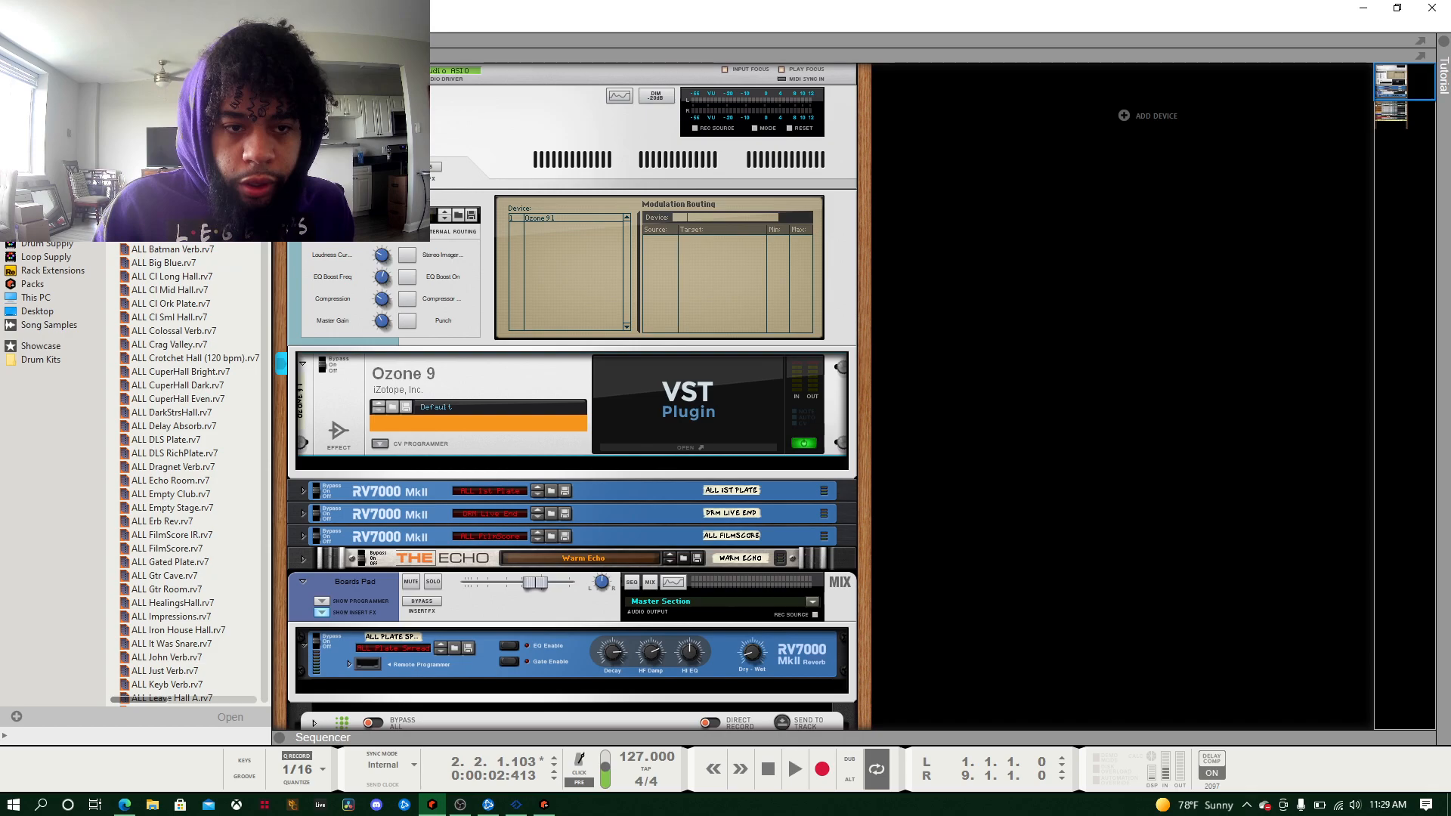
{"action": "key", "text": "Tab"}
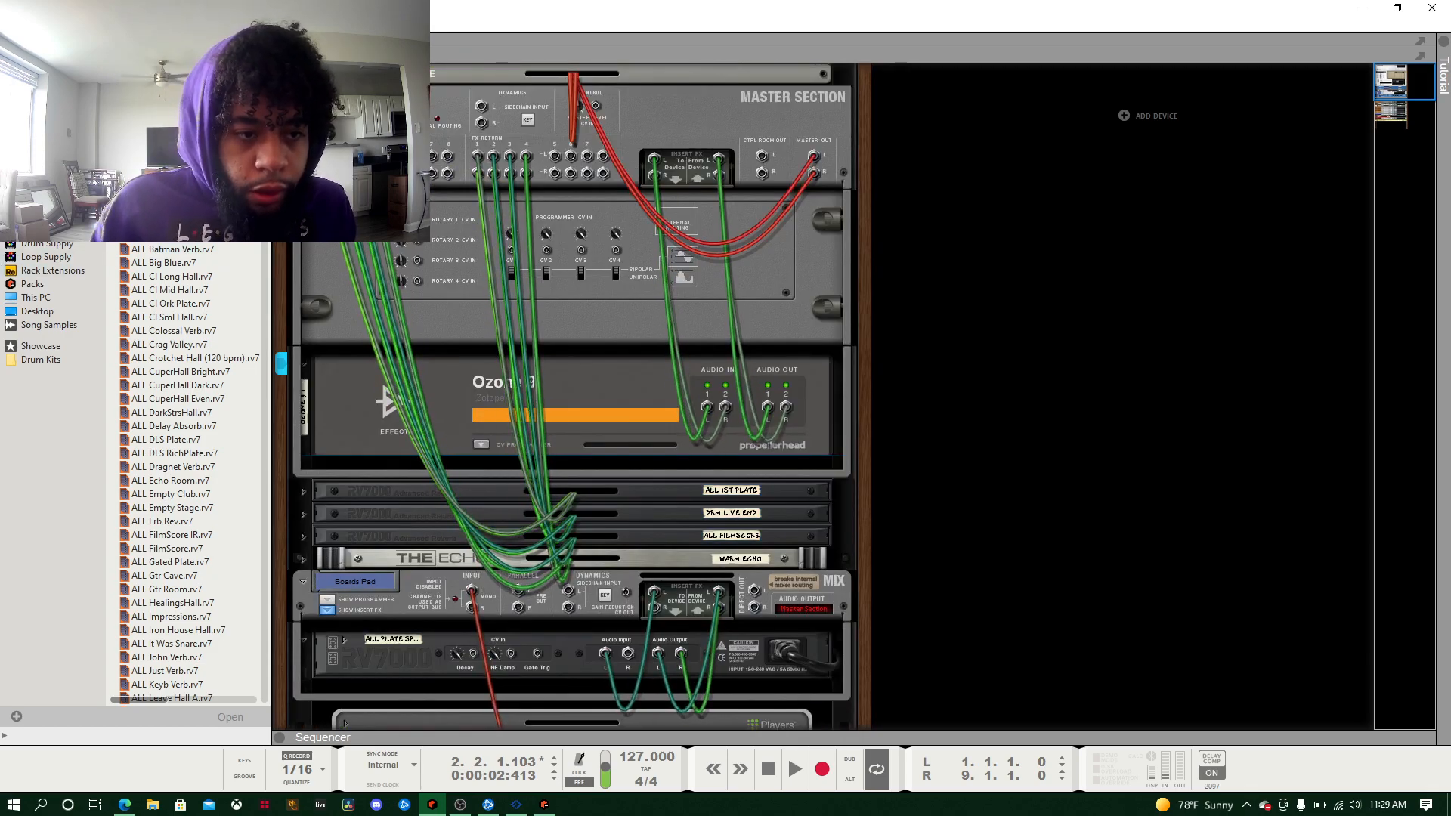
Step: Add an ECF-42 Envelope Controlled Filter at the head of an empty second rack column
{"action": "left_click", "coordinate": [36, 167]}
{"action": "scroll", "coordinate": [165, 416], "scroll_direction": "down", "scroll_amount": 10}
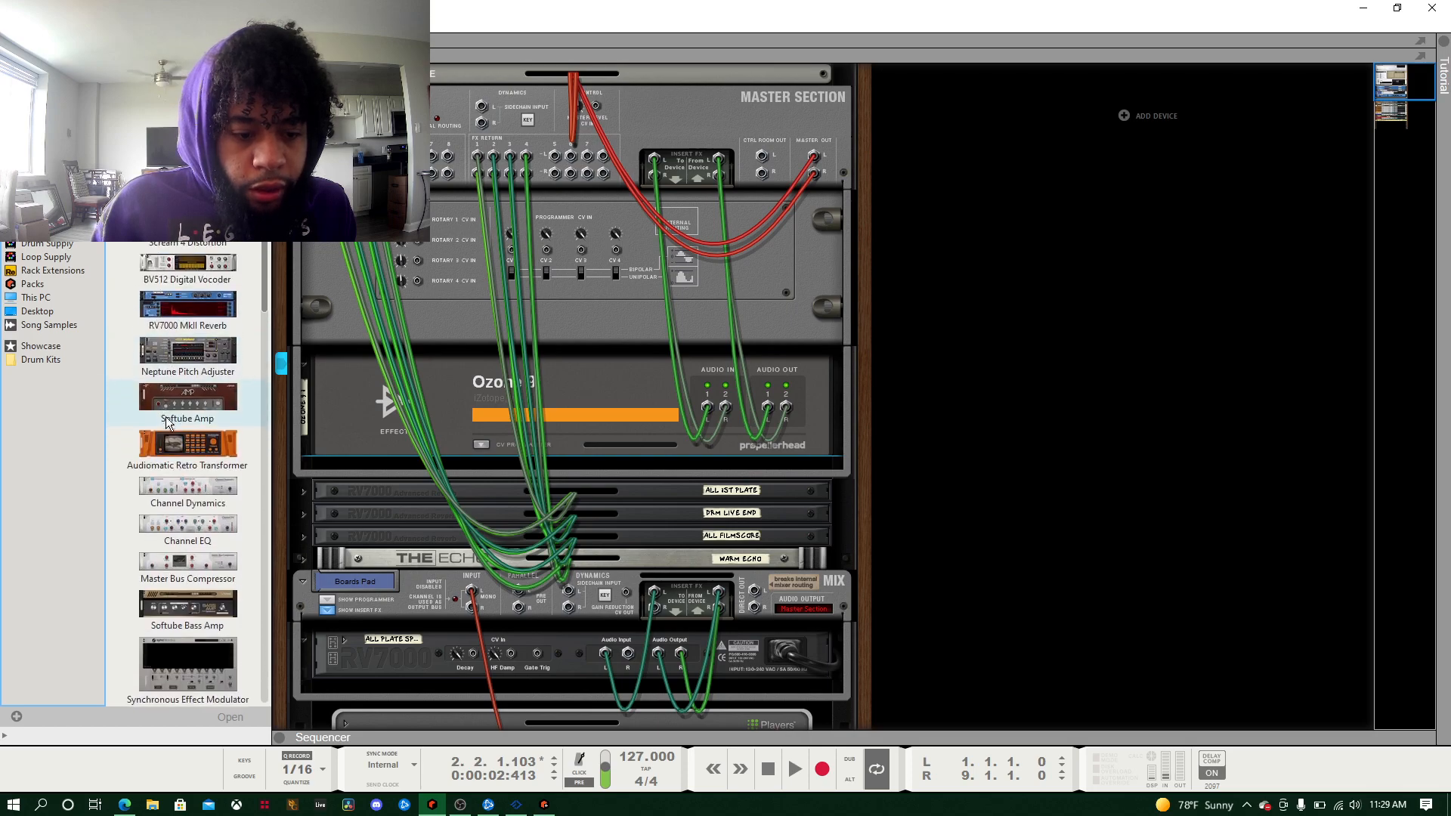
{"action": "scroll", "coordinate": [165, 416], "scroll_direction": "down", "scroll_amount": 3}
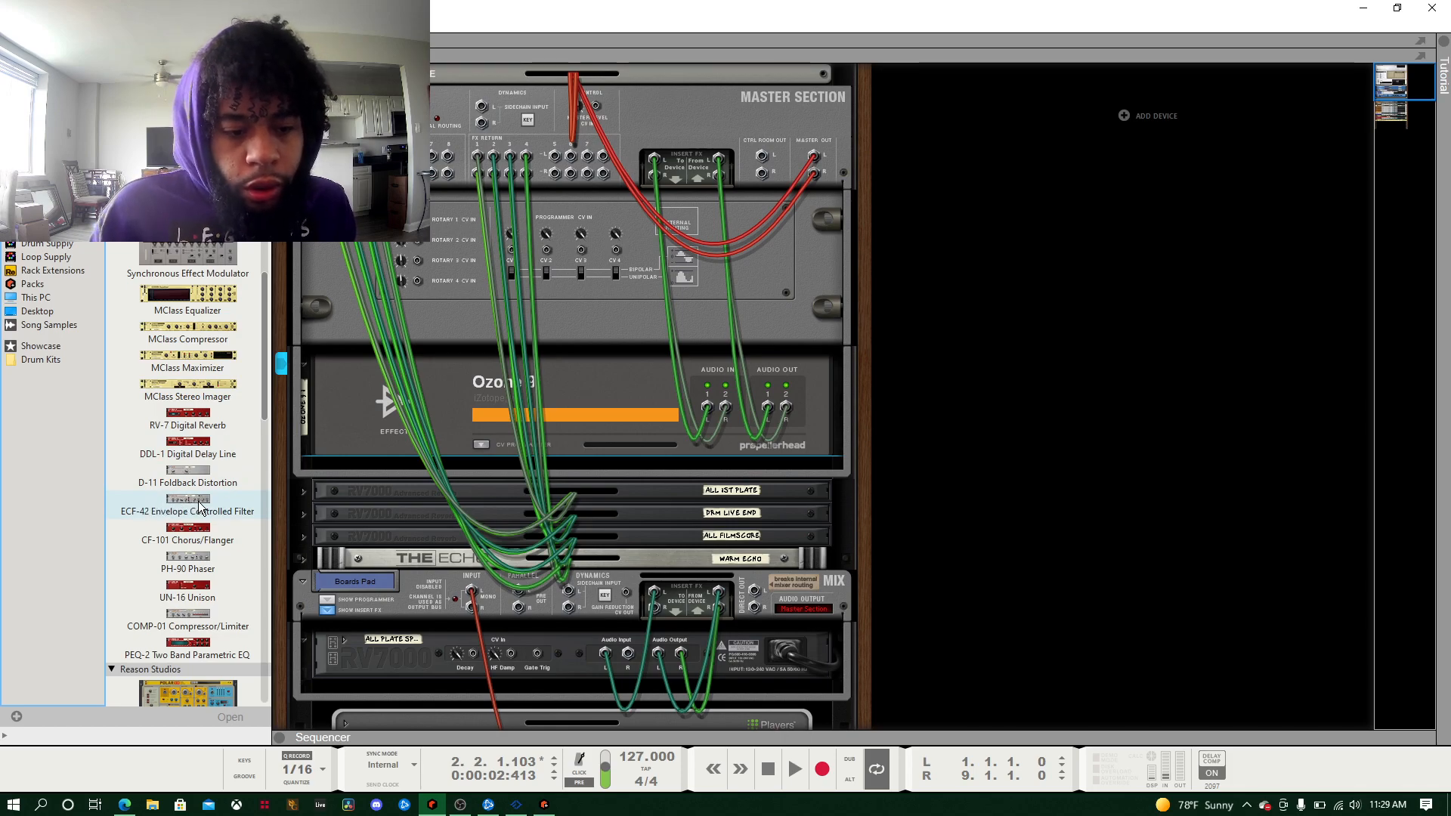
{"action": "left_click_drag", "start_coordinate": [199, 507], "coordinate": [1056, 237]}
{"action": "left_click_drag", "start_coordinate": [1121, 170], "coordinate": [1118, 98]}
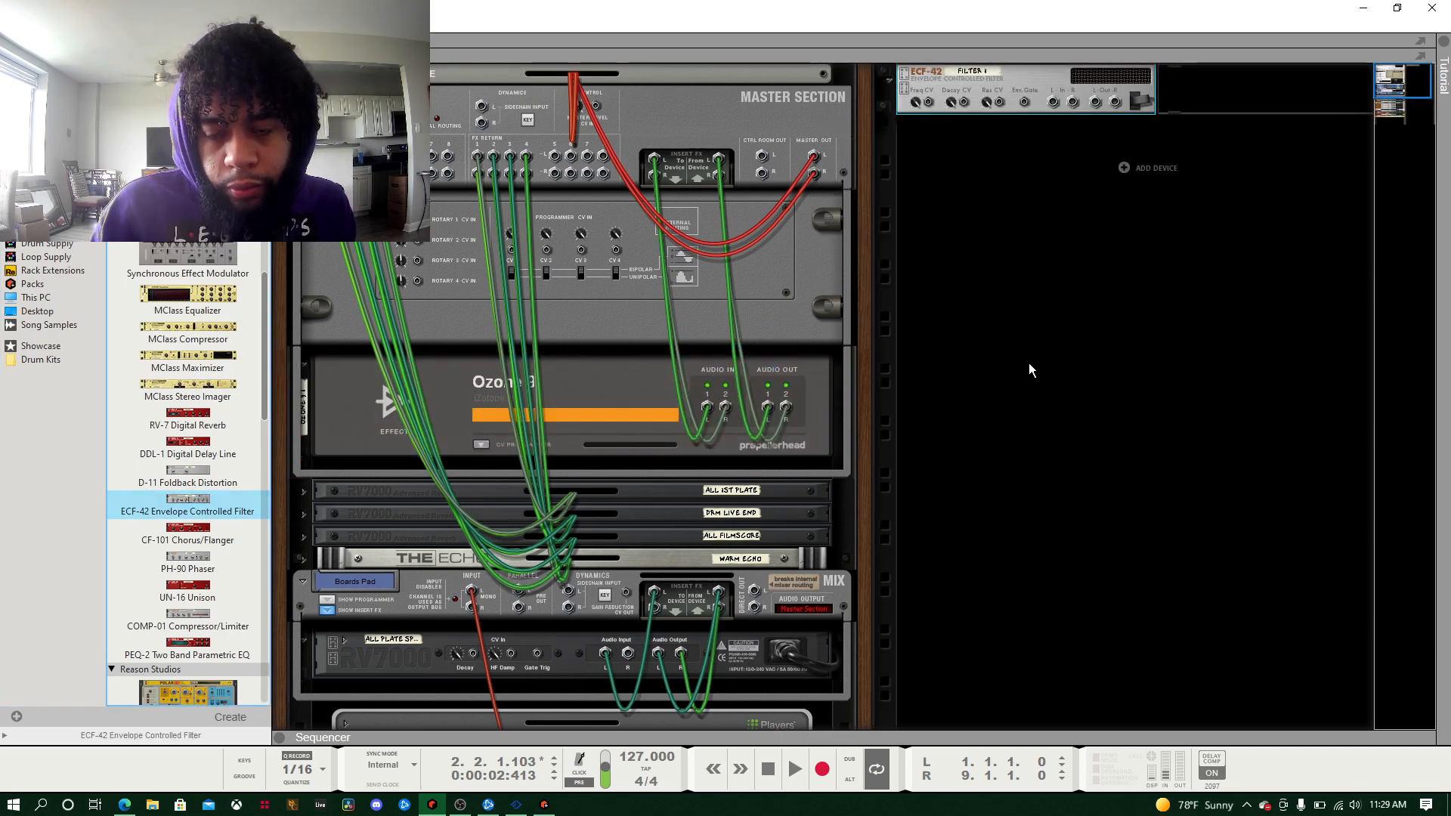
Step: Cable the Master Section's control room output into the ECF-42 and its output to the dynamics sidechain input, then return to the rack front
{"action": "left_click_drag", "start_coordinate": [858, 58], "coordinate": [862, 161]}
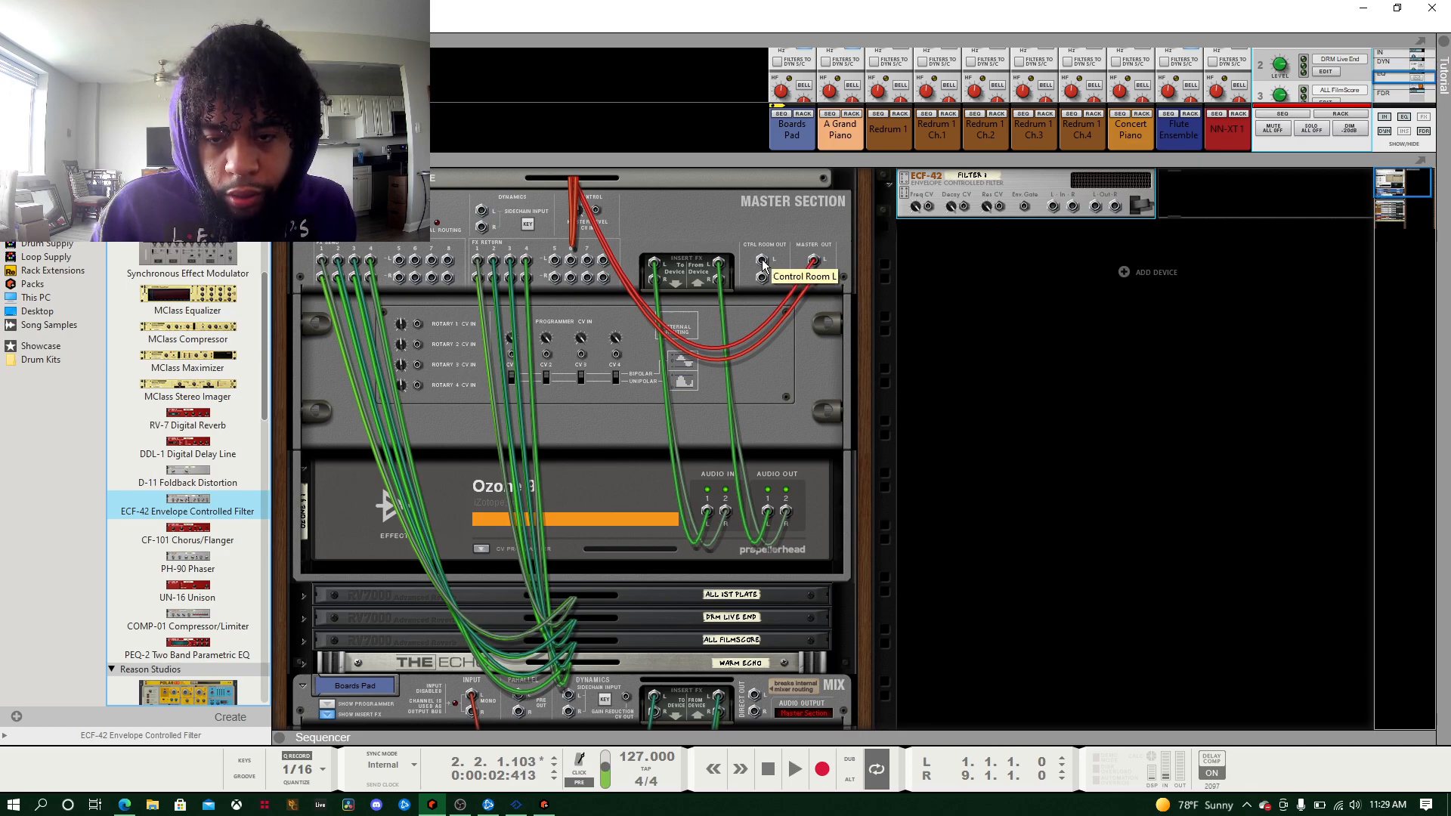
{"action": "left_click_drag", "start_coordinate": [763, 261], "coordinate": [1053, 208]}
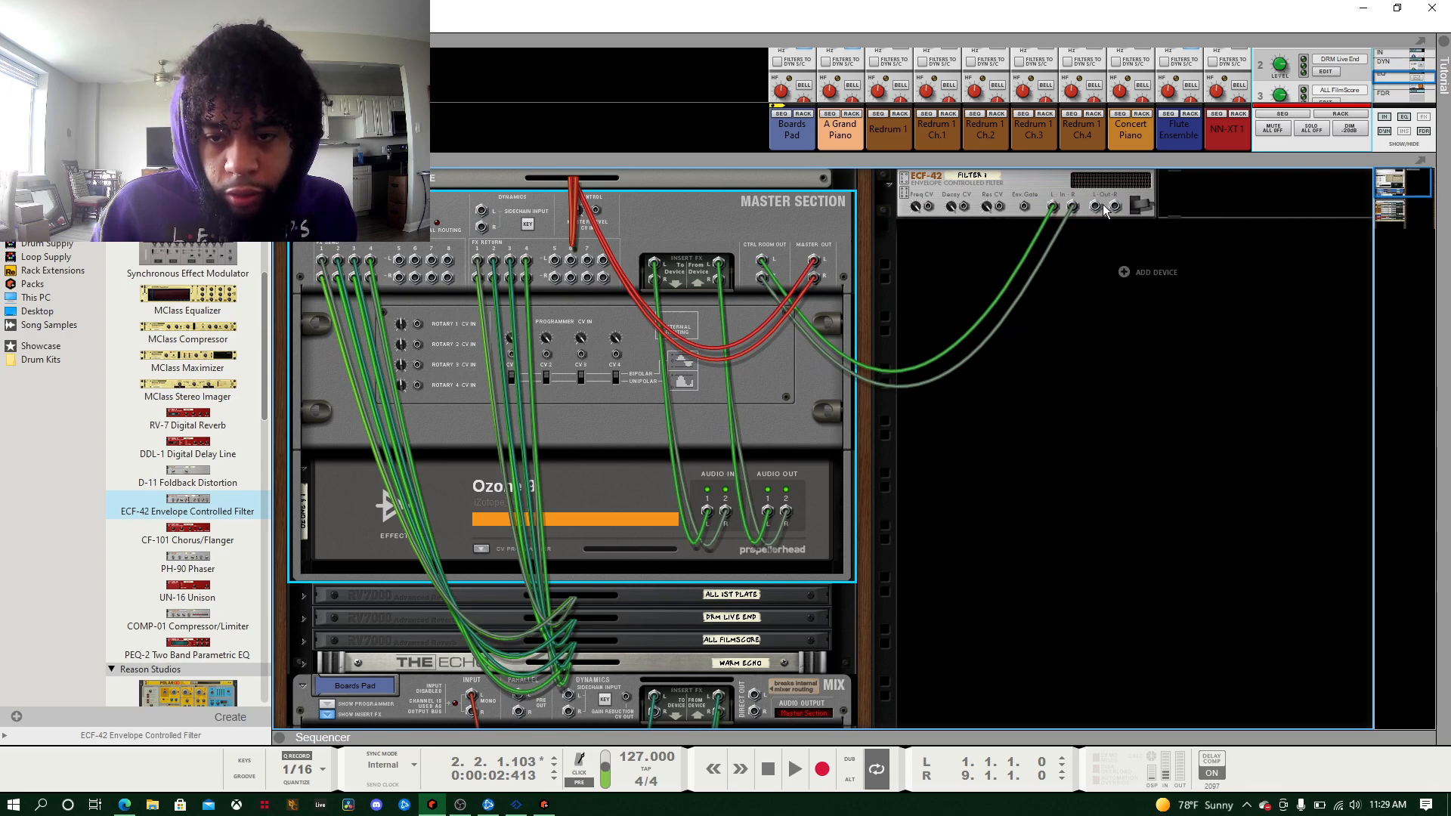
{"action": "left_click_drag", "start_coordinate": [1095, 206], "coordinate": [481, 209]}
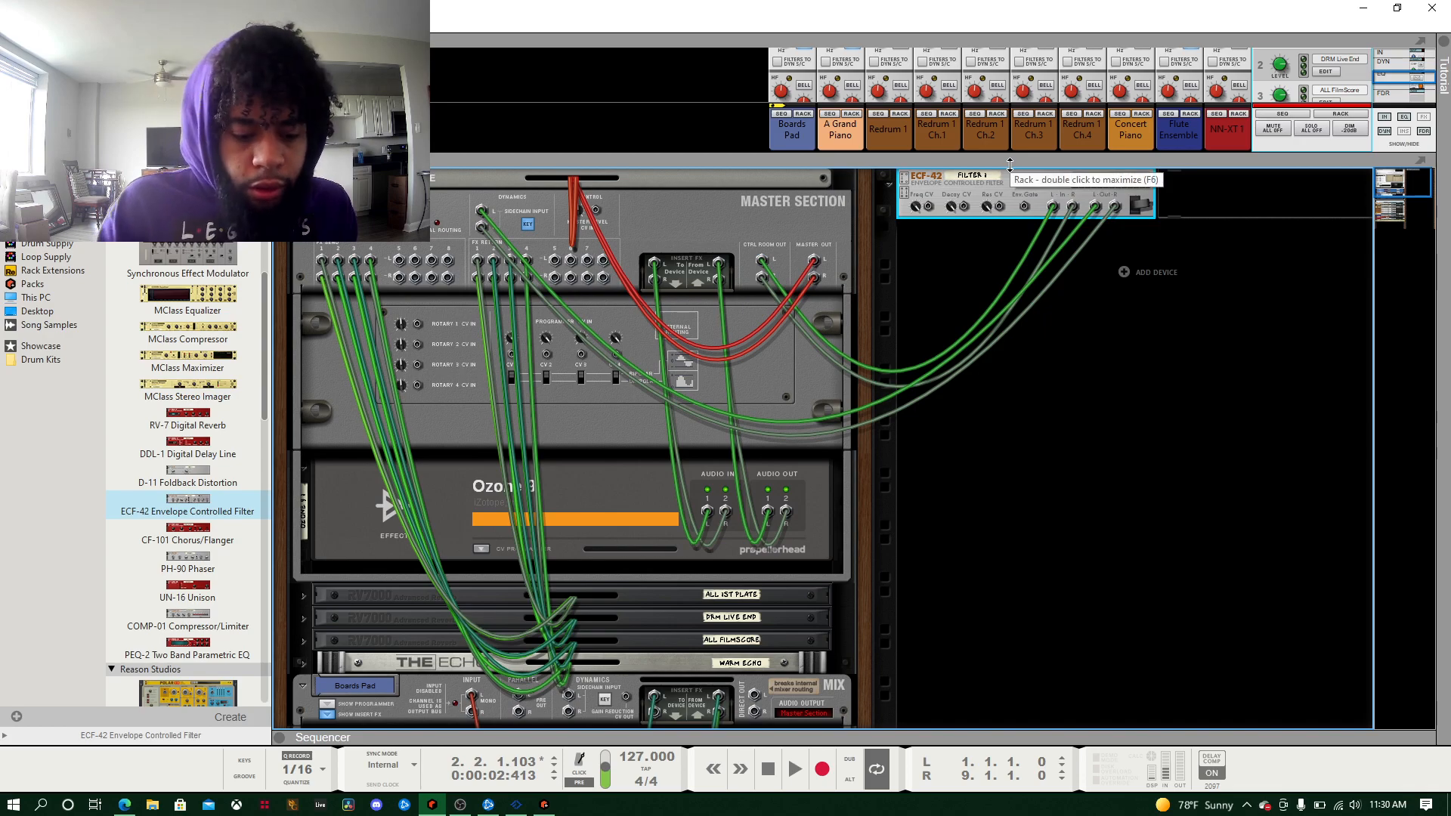
{"action": "key", "text": "Tab"}
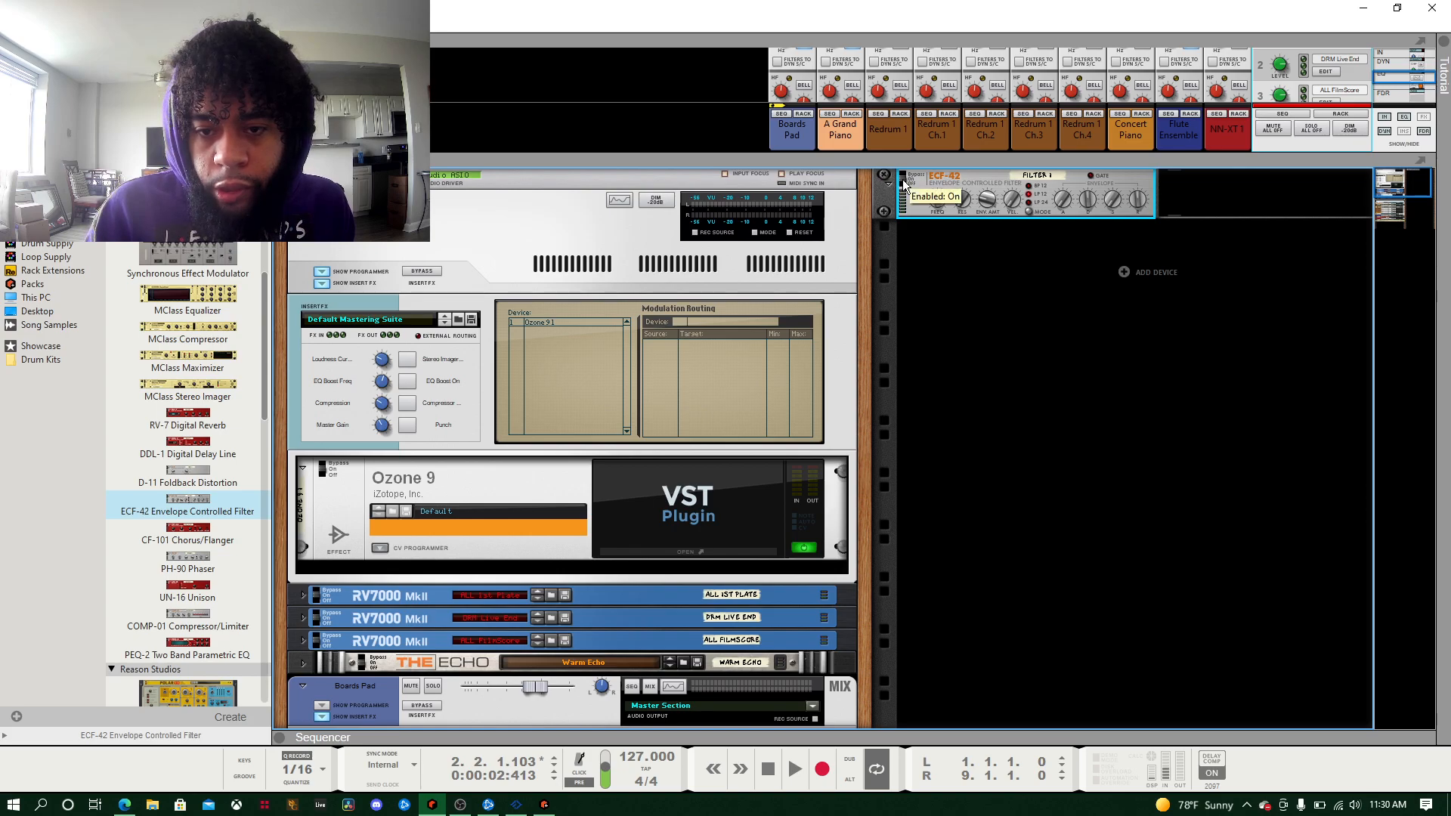
Step: Lower the ECF-42 filter's frequency after playing the song with the master compressor in view
{"action": "key", "text": "space"}
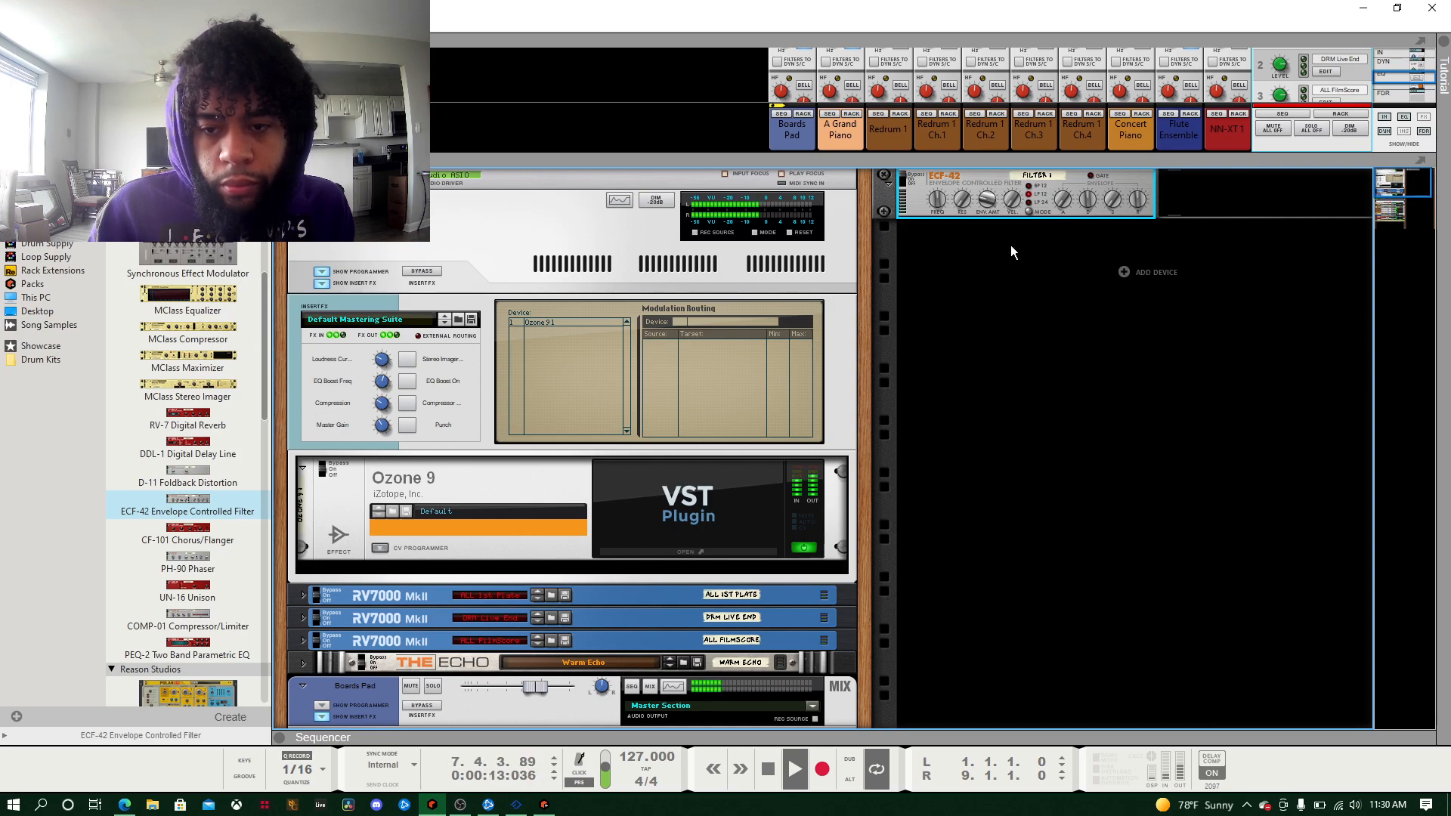
{"action": "left_click_drag", "start_coordinate": [1030, 203], "coordinate": [1001, 282]}
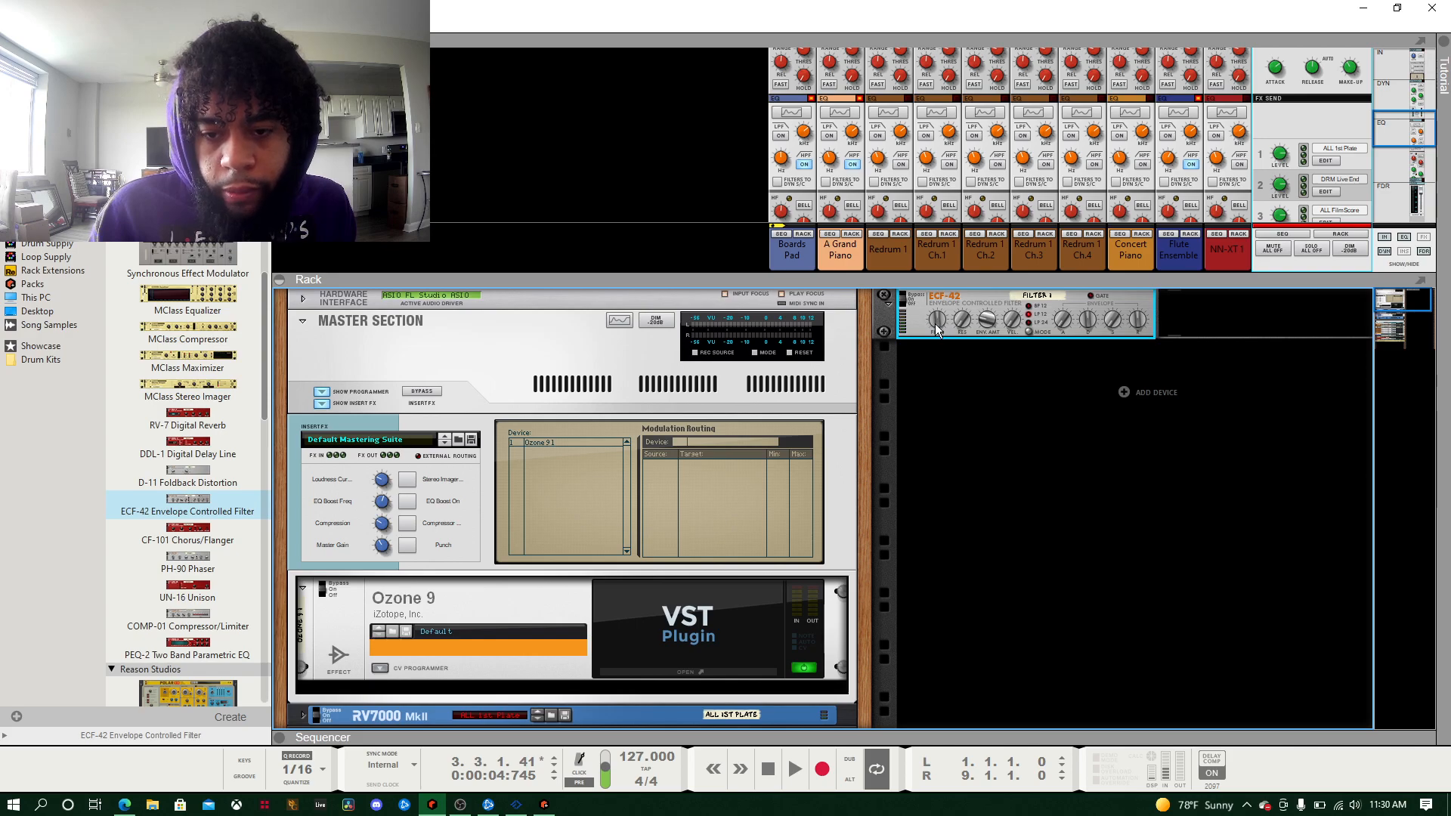
{"action": "key", "text": "space"}
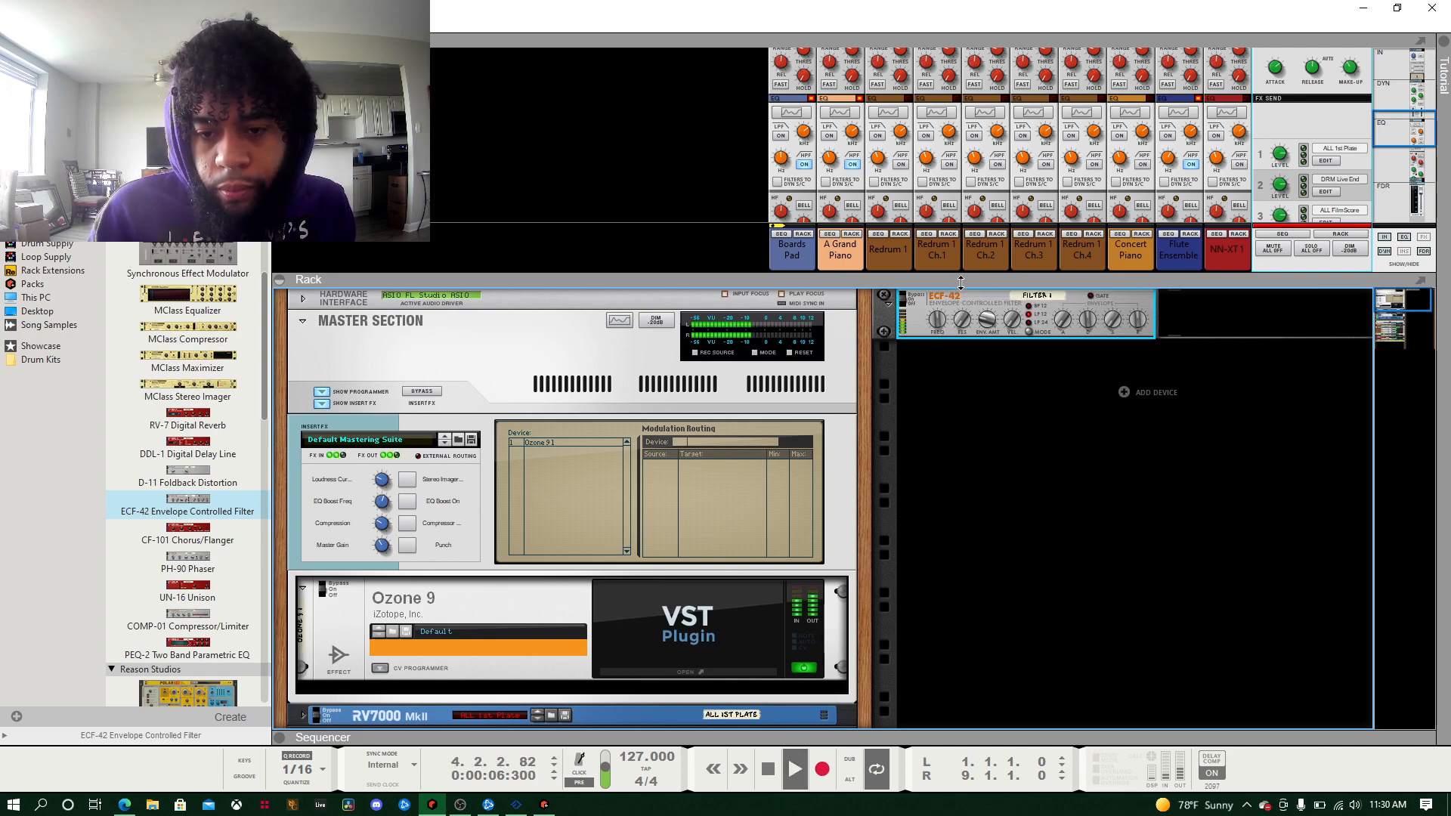
{"action": "left_click_drag", "start_coordinate": [961, 282], "coordinate": [960, 437]}
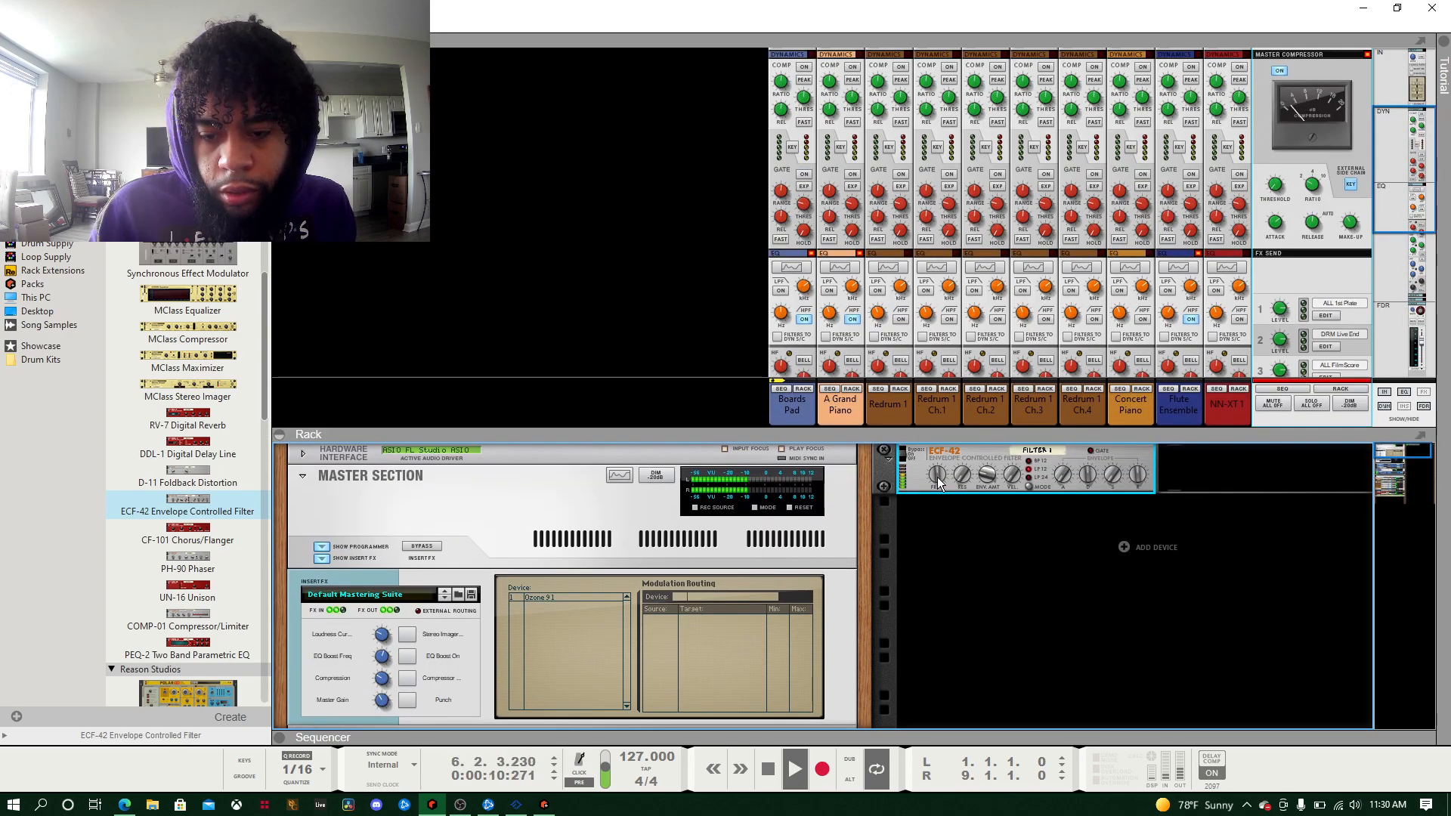
{"action": "mouse_move", "coordinate": [938, 478]}
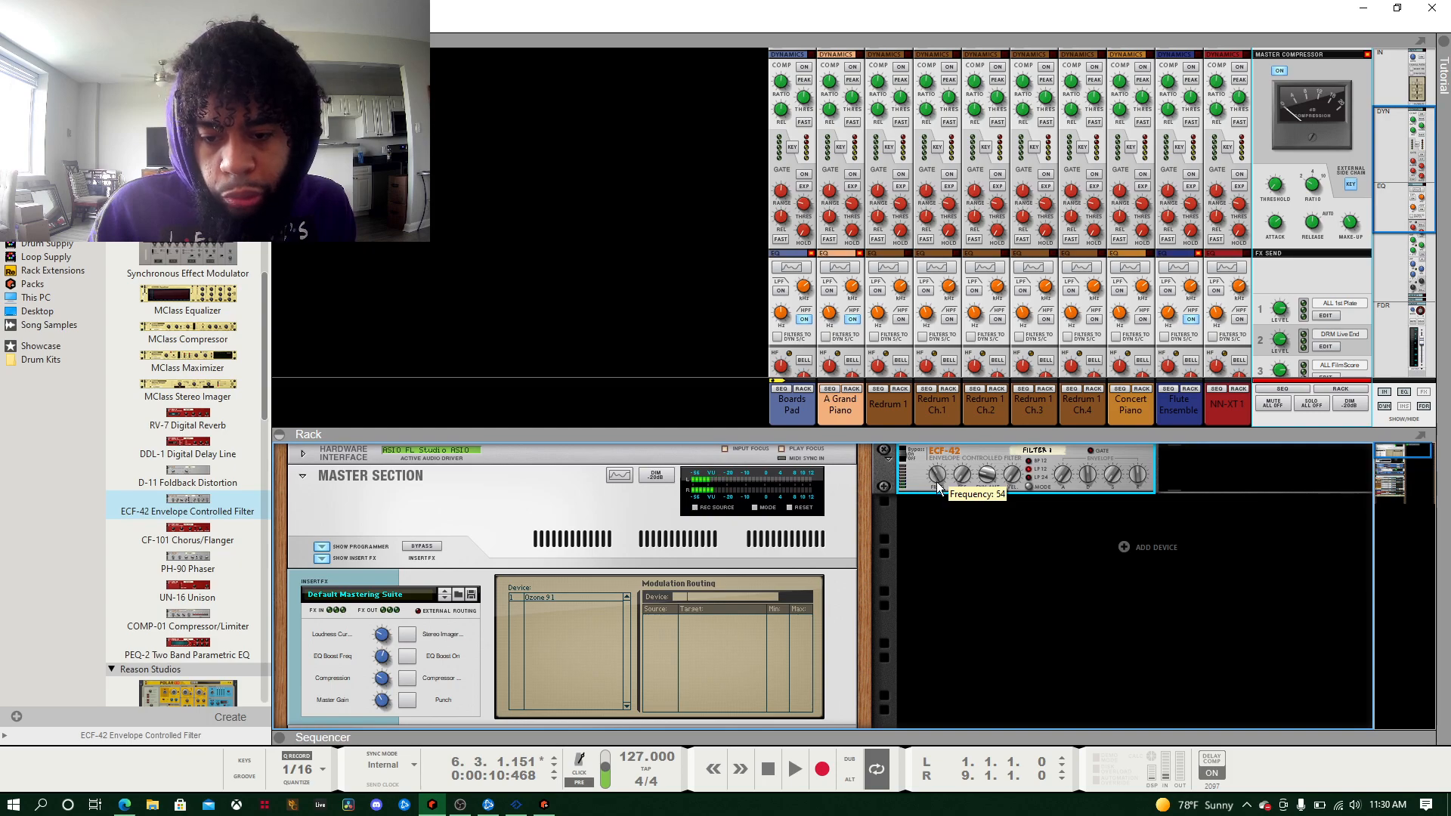
{"action": "left_click_drag", "start_coordinate": [938, 482], "coordinate": [936, 504]}
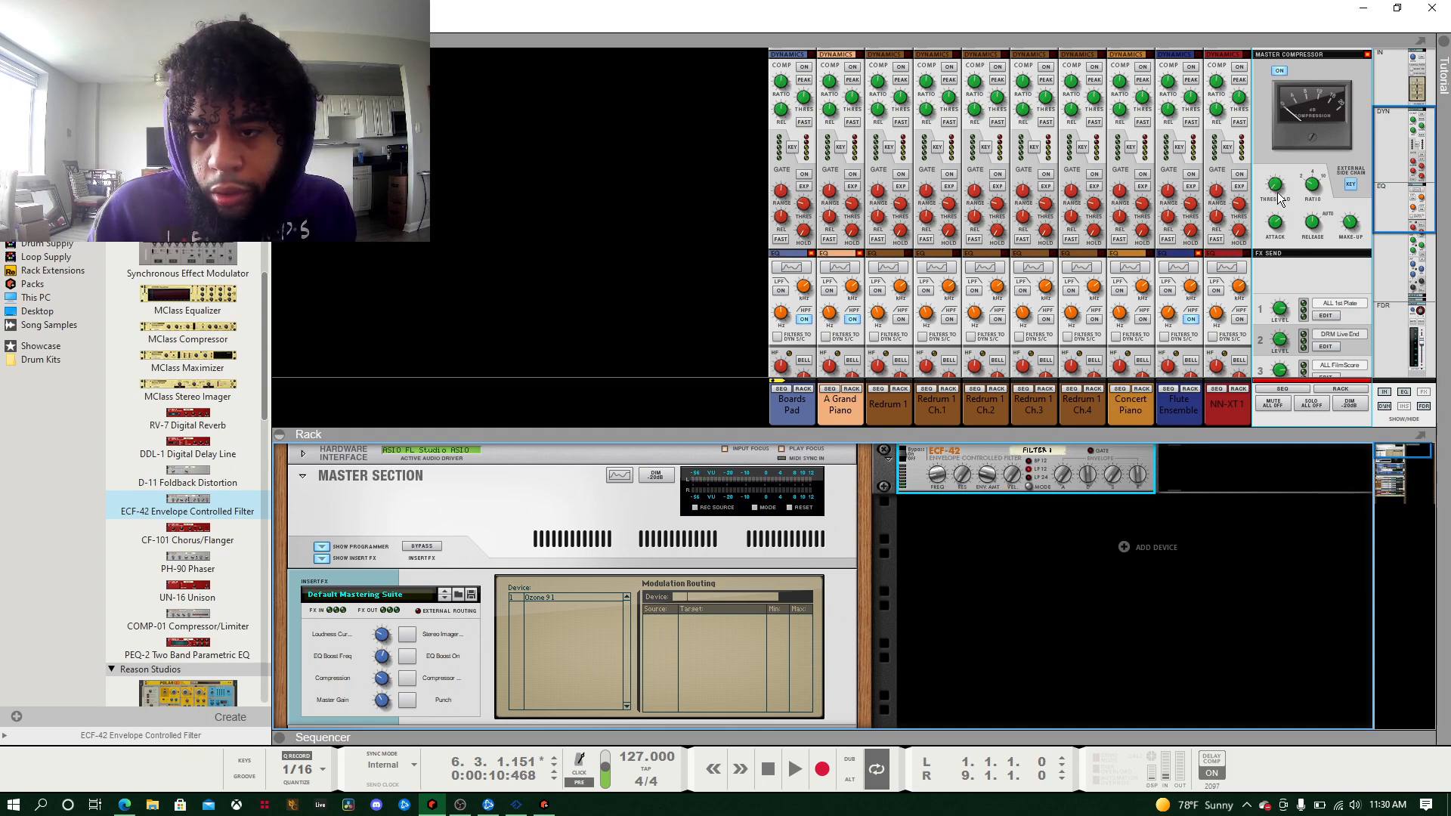
Step: Adjust the master compressor's threshold while playing the song
{"action": "key", "text": "space"}
{"action": "left_click_drag", "start_coordinate": [1277, 191], "coordinate": [1275, 179]}
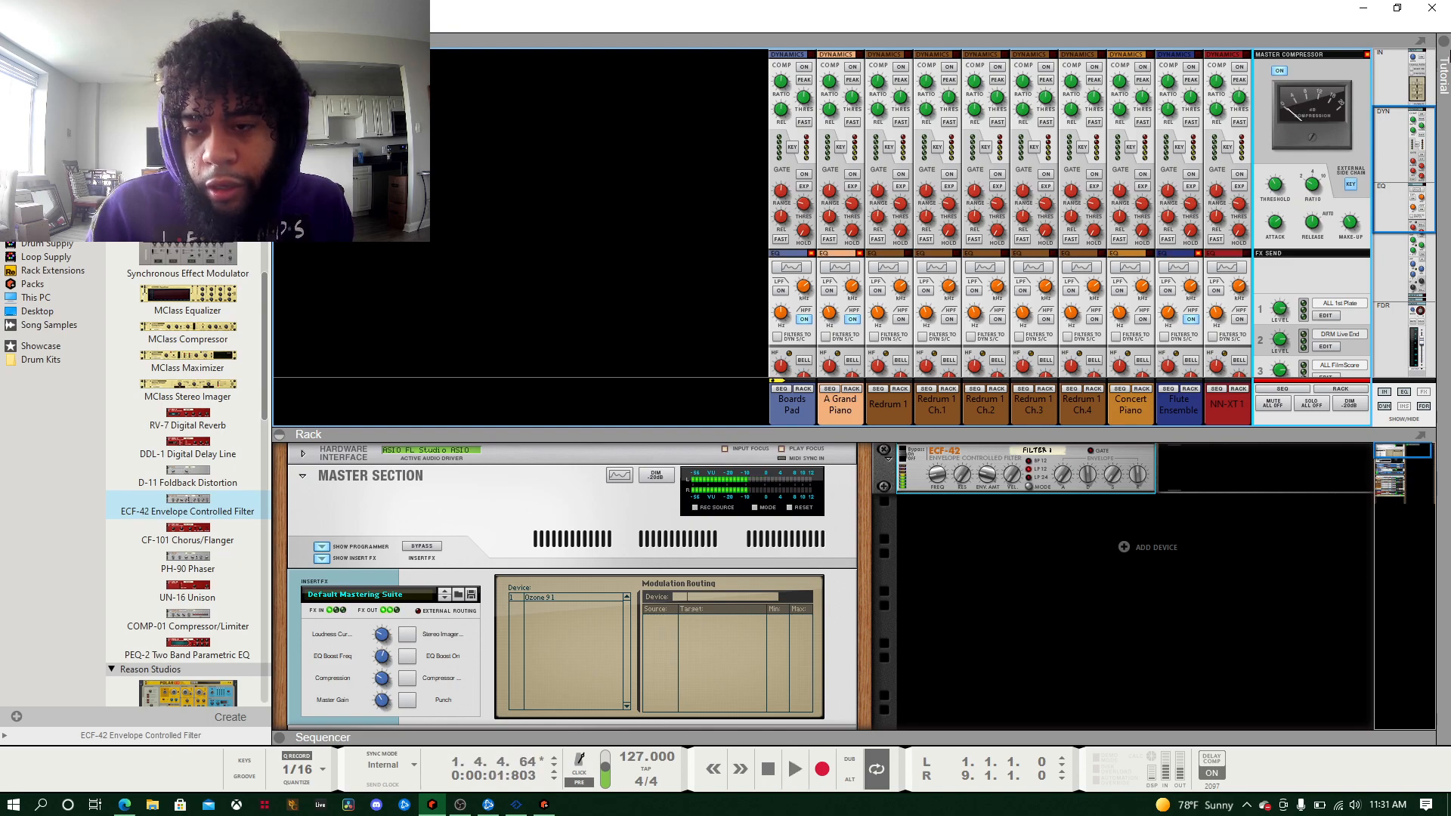
{"action": "key", "text": "space"}
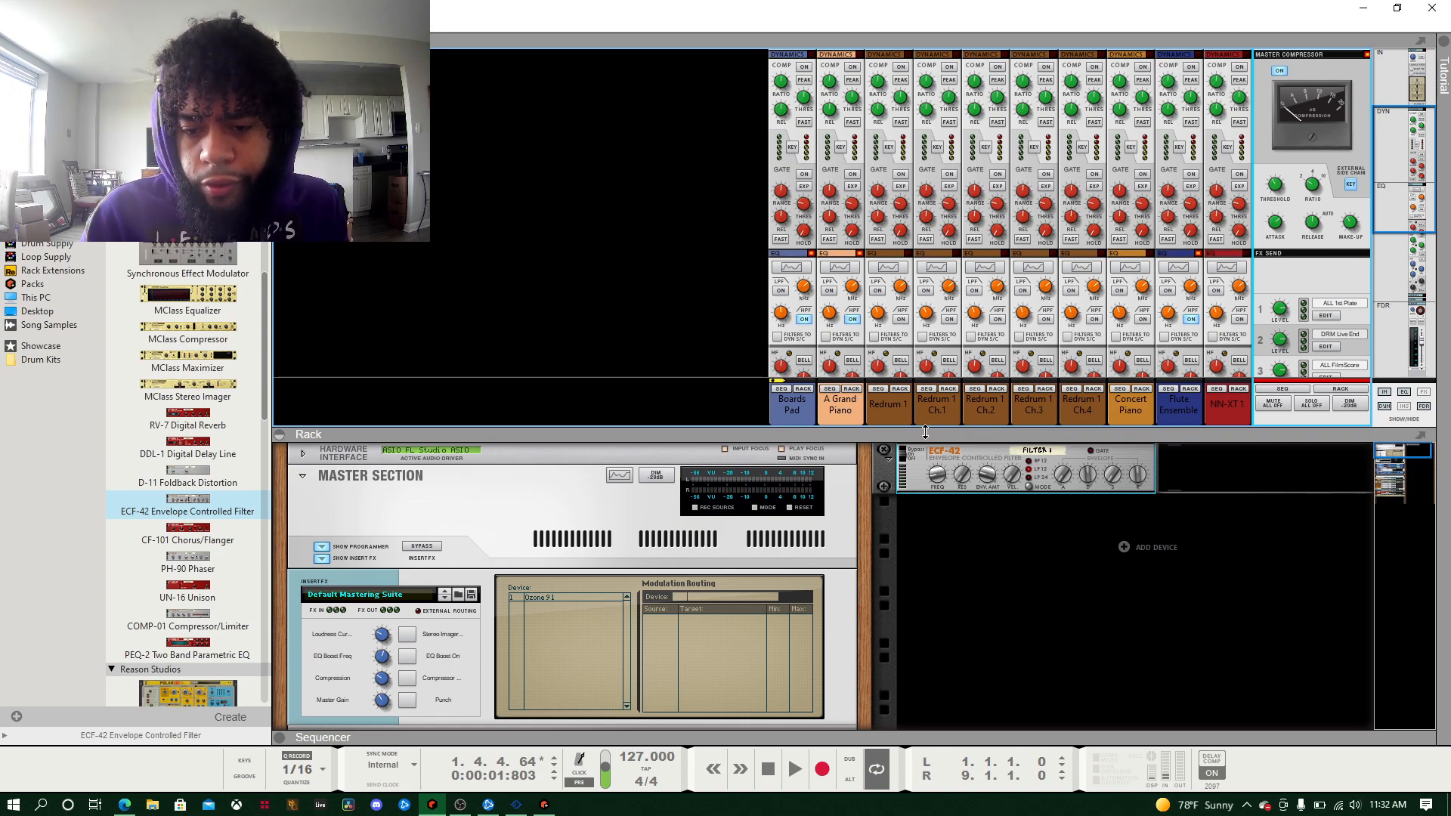
Step: Review the full mixer channel strips and return to the full rack view
{"action": "left_click_drag", "start_coordinate": [923, 437], "coordinate": [916, 690]}
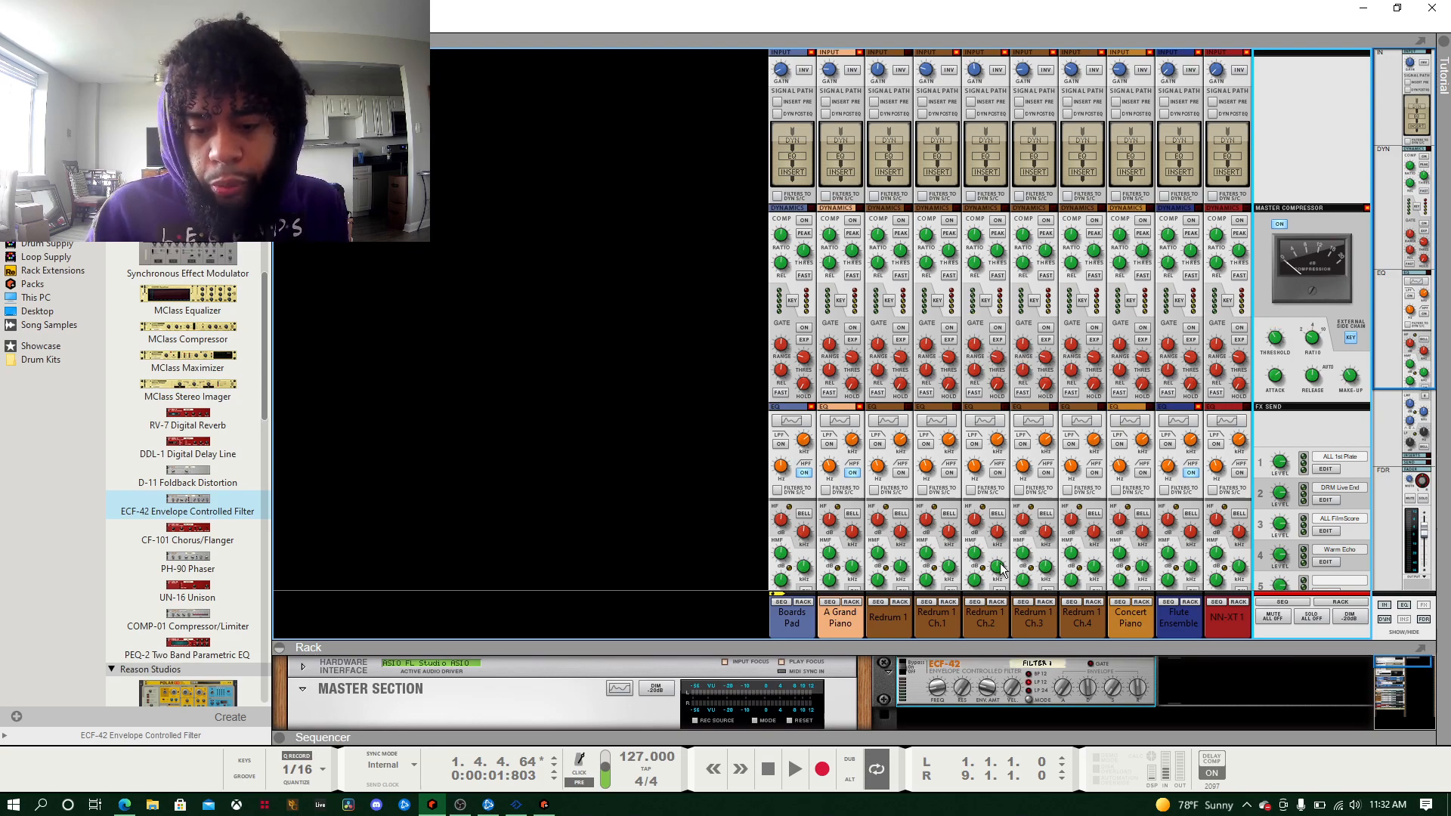
{"action": "left_click_drag", "start_coordinate": [962, 644], "coordinate": [937, 718]}
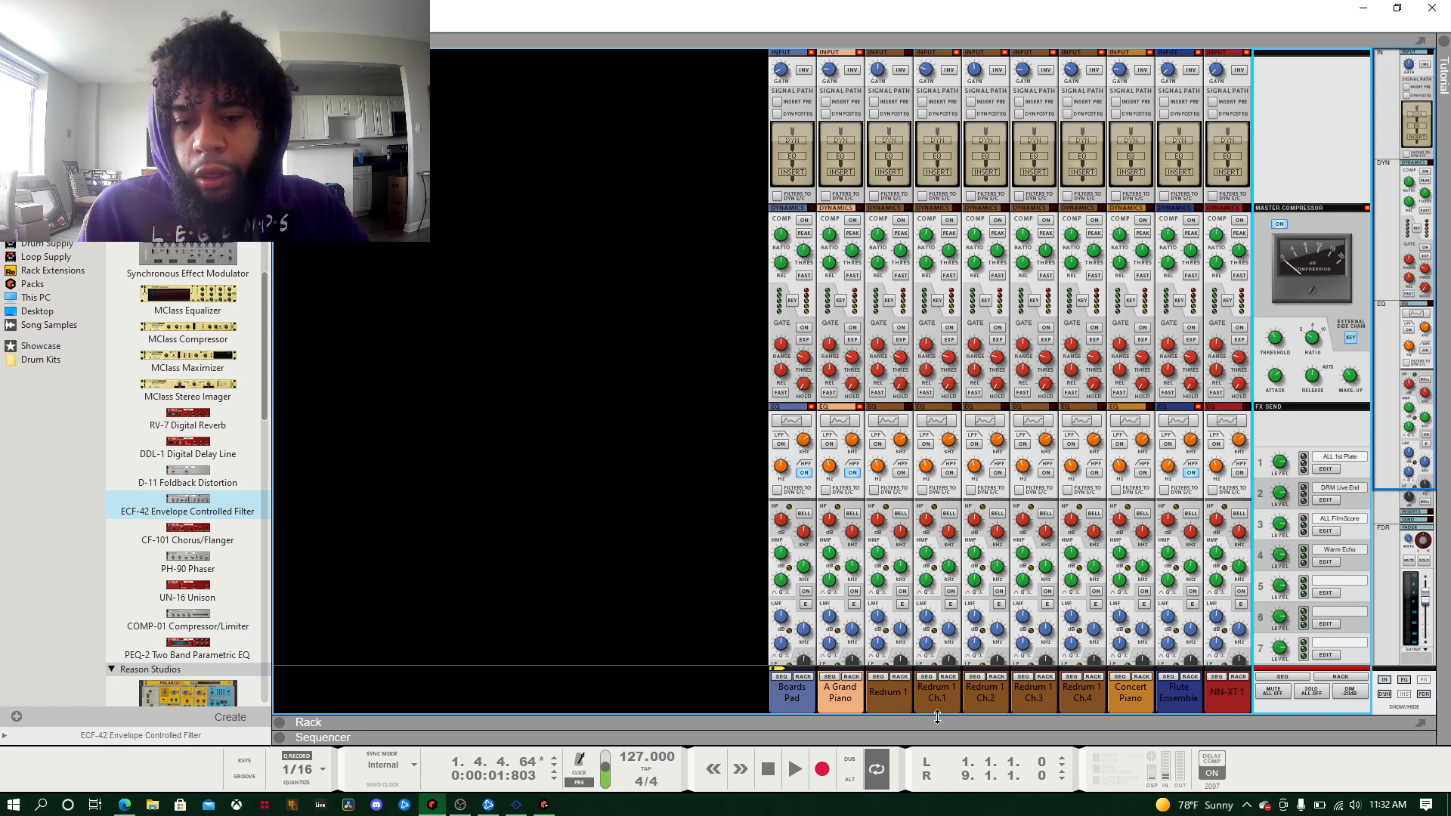
{"action": "left_click_drag", "start_coordinate": [937, 716], "coordinate": [866, 30]}
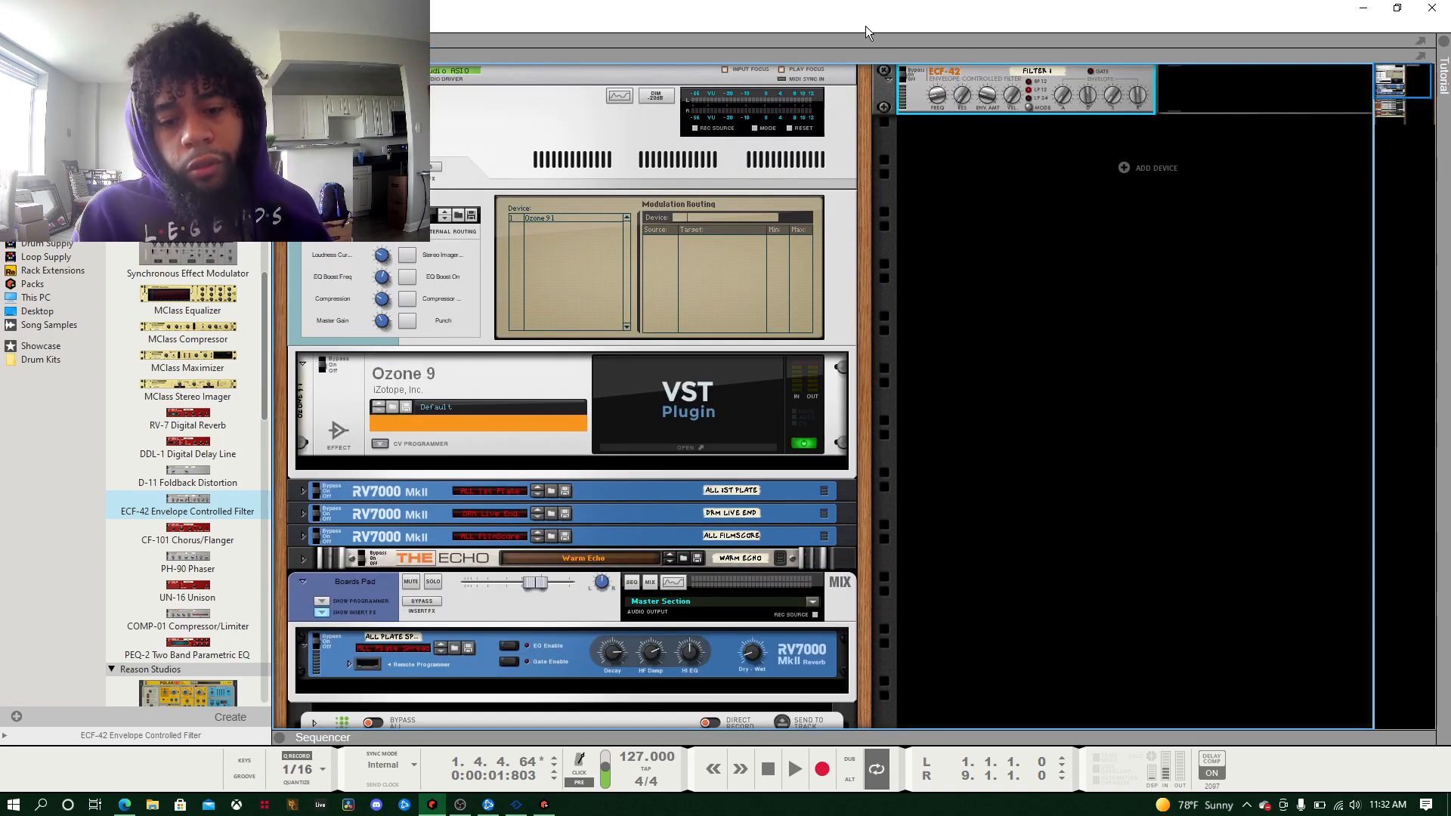